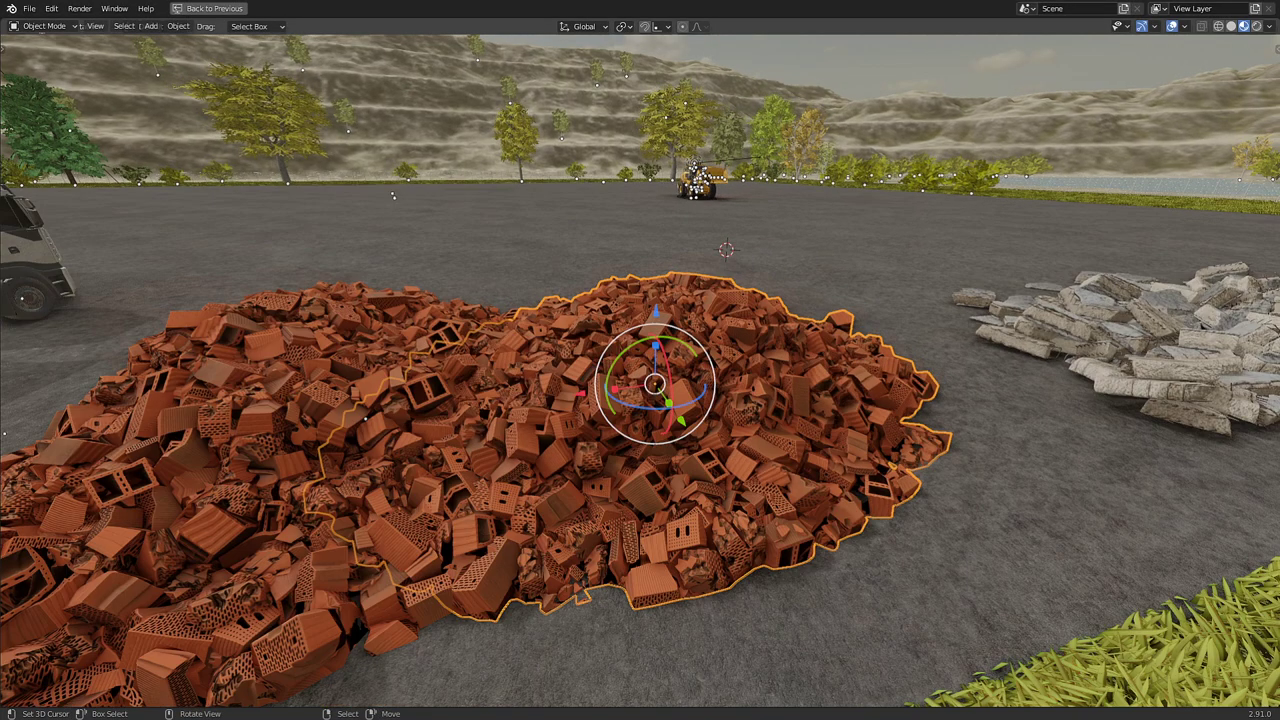
# Move in close around the brick pile, maximize the 3D view and deselect everything.
pyautogui.moveTo(640, 360); pyautogui.dragTo(1000, 380, button='middle')
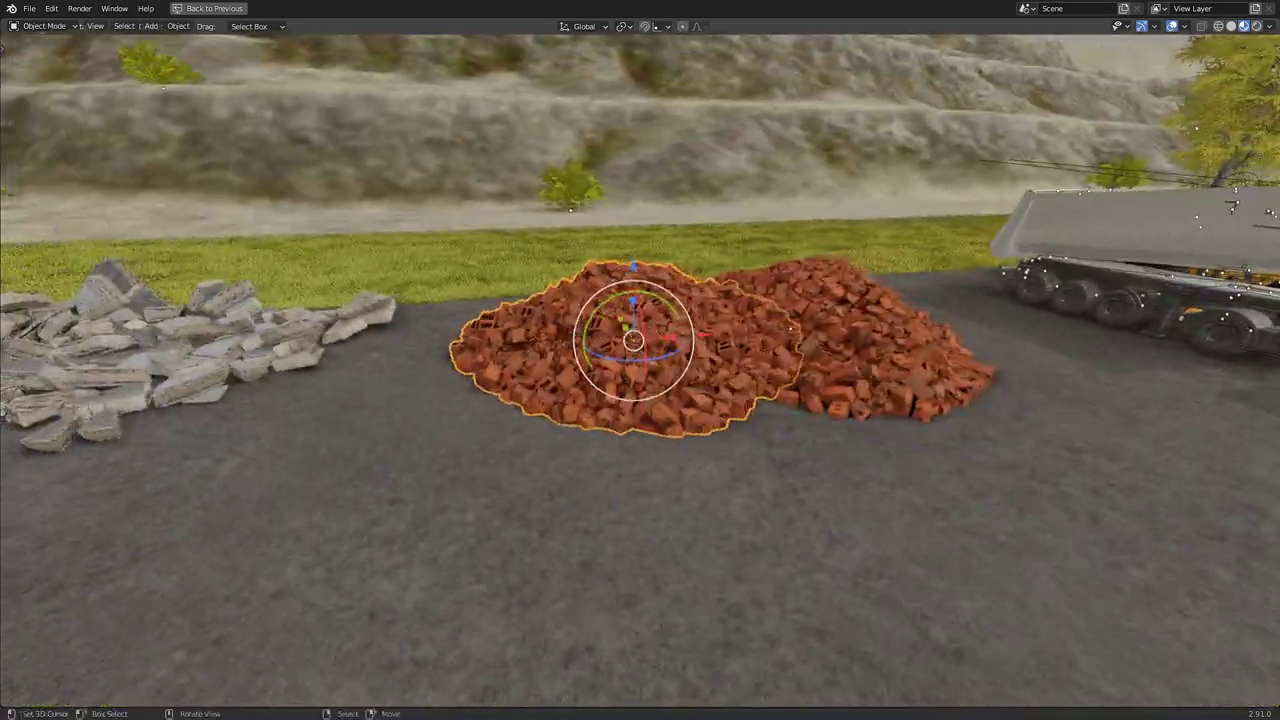
pyautogui.scroll(5, 640, 360)
pyautogui.moveTo(640, 360); pyautogui.dragTo(760, 380, button='middle')
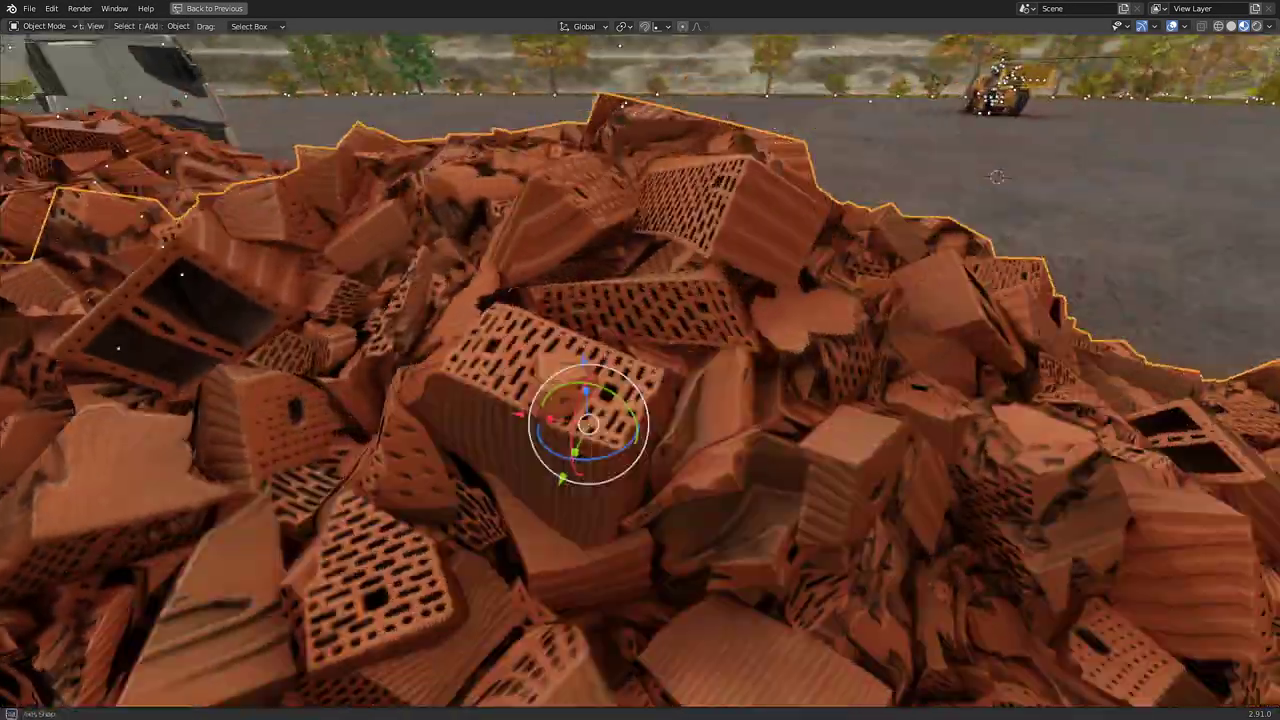
pyautogui.hotkey('ctrl', 'space')
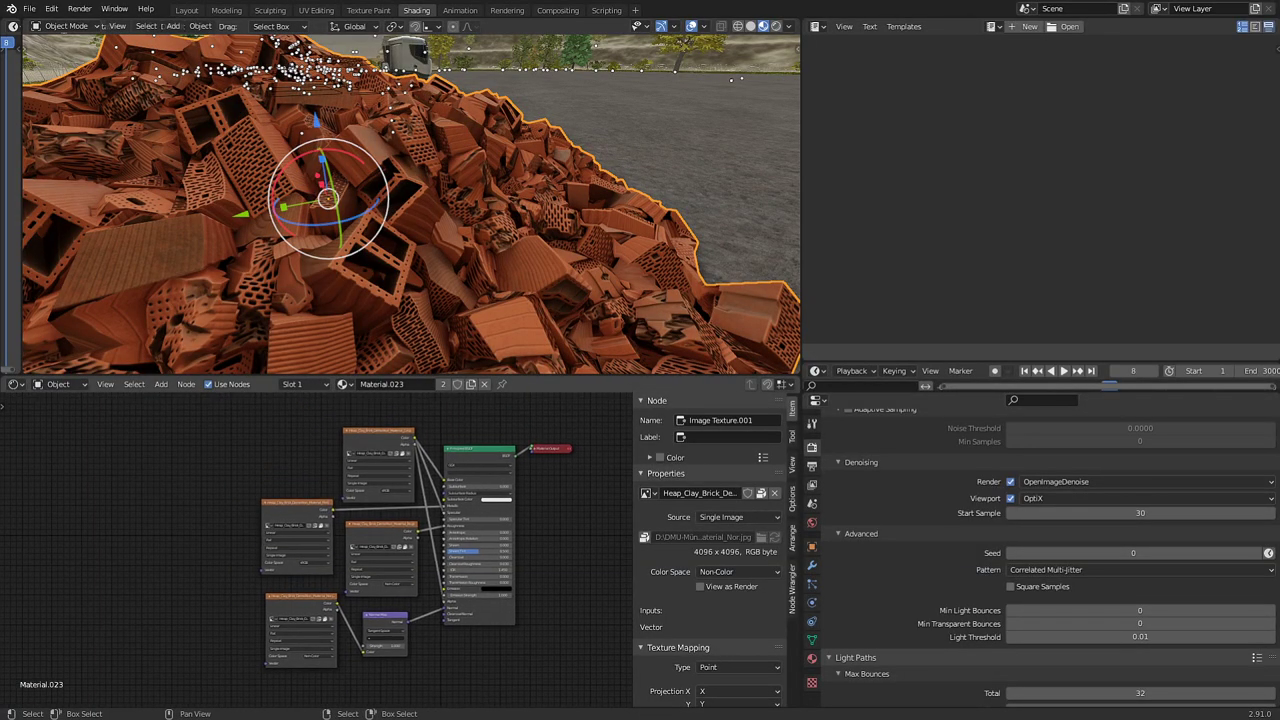
pyautogui.hotkey('ctrl', 'space')
pyautogui.scroll(-3, 640, 360)
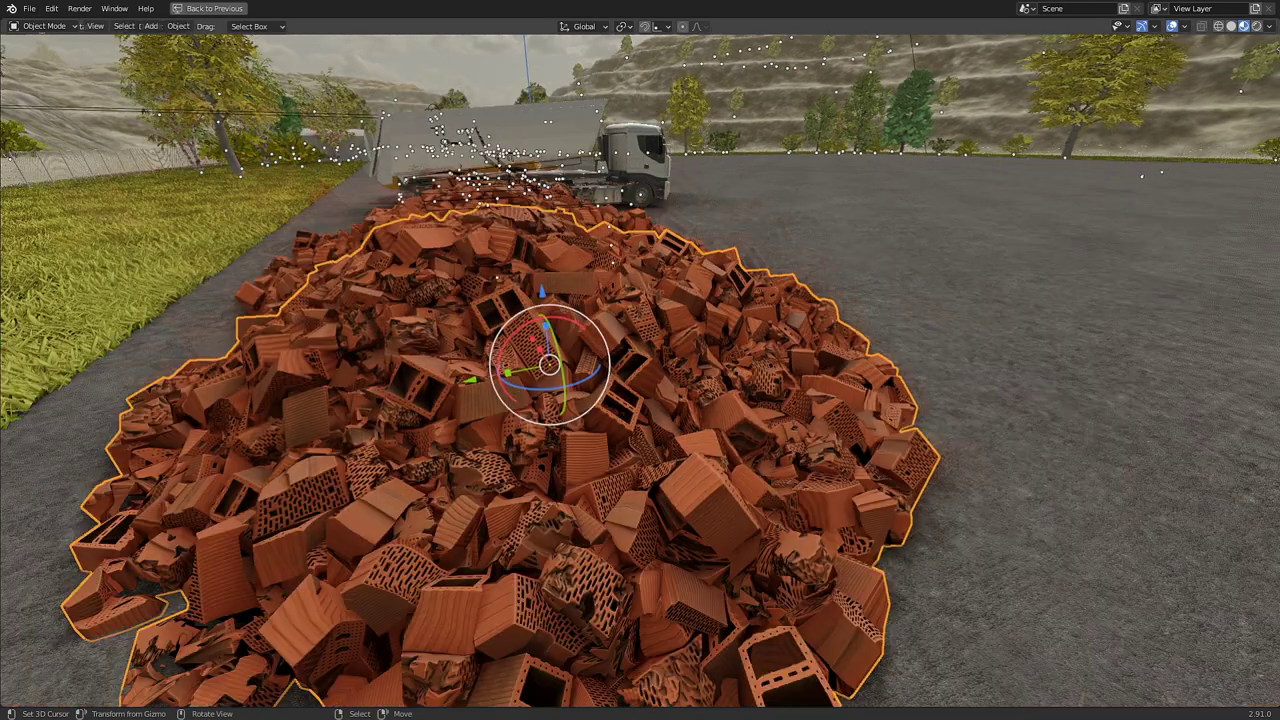
pyautogui.scroll(-3, 640, 360)
pyautogui.scroll(-2, 640, 360)
pyautogui.hotkey('alt', 'a')
pyautogui.scroll(1, 640, 360)
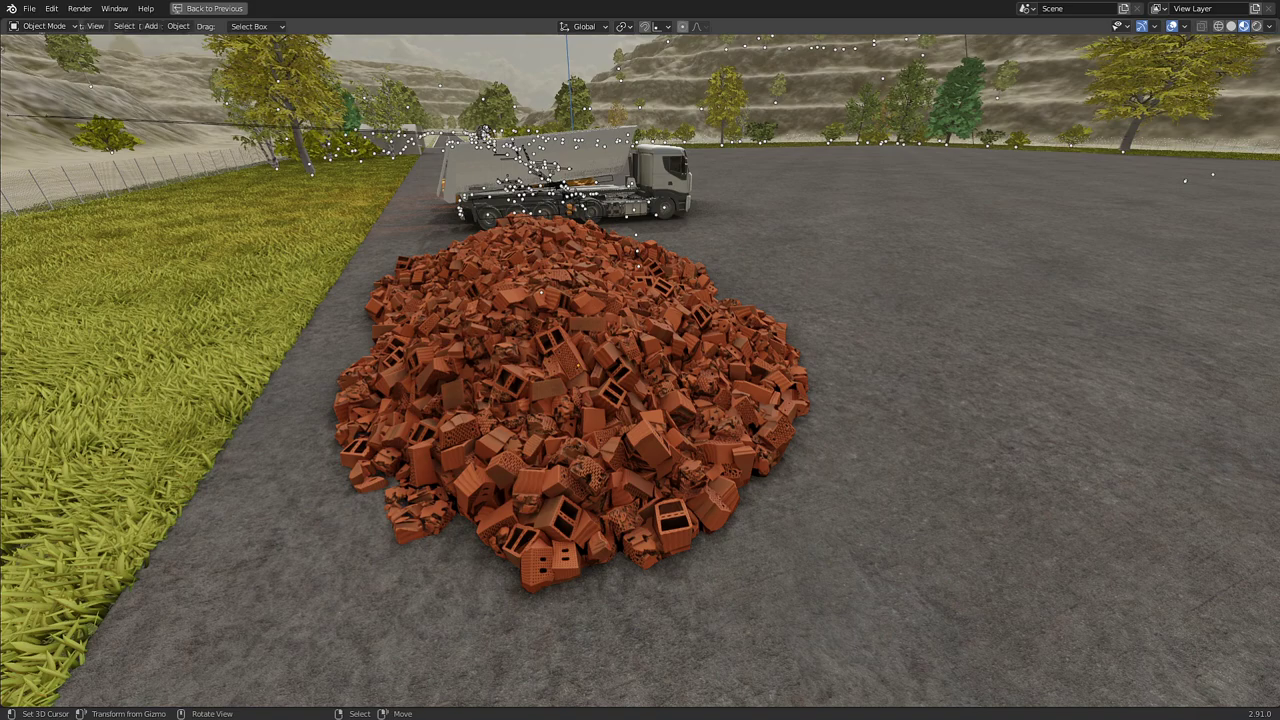
# Check the Snap options, view the pile from overhead, and place a linked copy beside it.
pyautogui.click(660, 26)
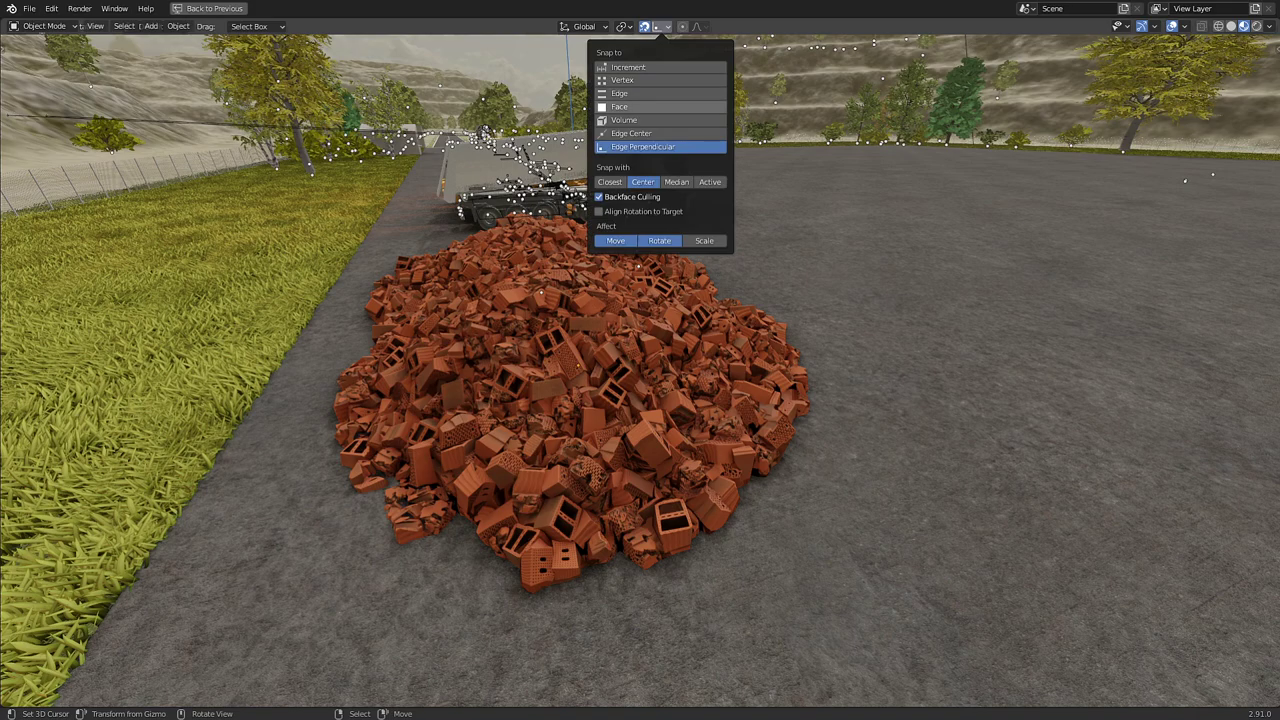
pyautogui.moveTo(700, 300); pyautogui.dragTo(700, 450, button='middle')
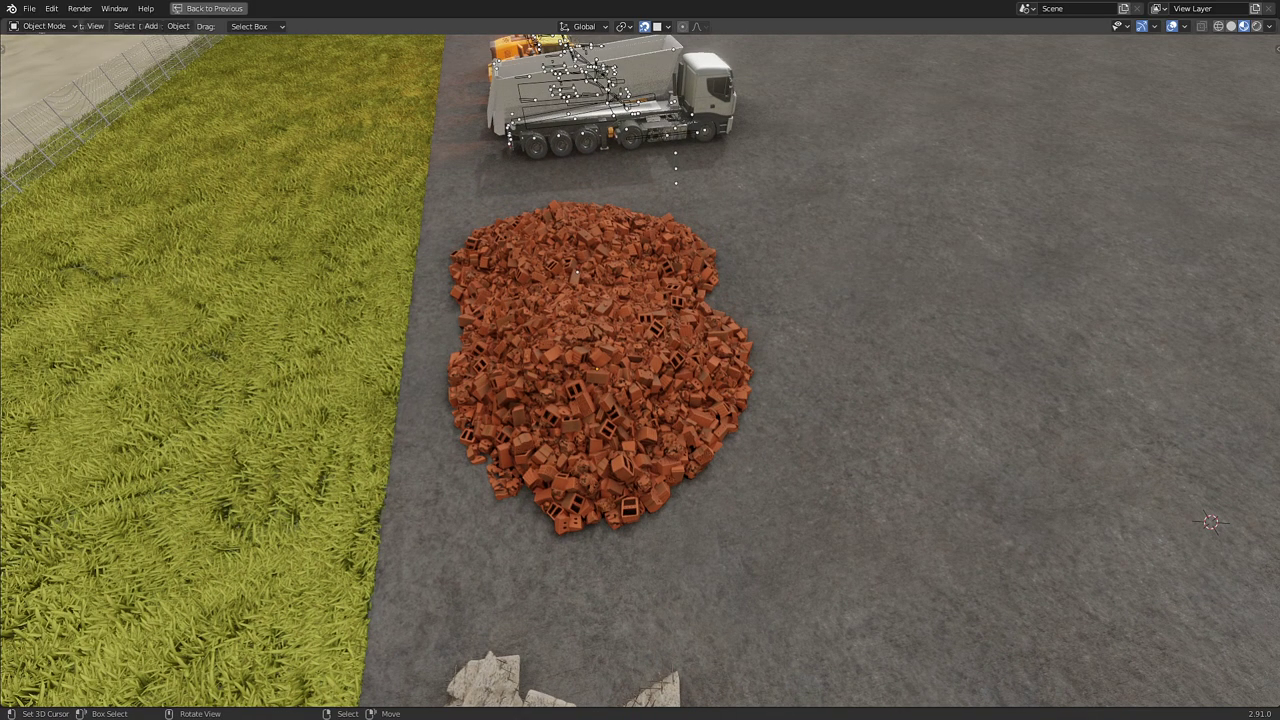
pyautogui.scroll(-3, 640, 360)
pyautogui.moveTo(640, 360)
pyautogui.mouseDown(button='middle')
pyautogui.moveTo(640, 300)
pyautogui.moveTo(680, 280)
pyautogui.mouseUp(button='middle')
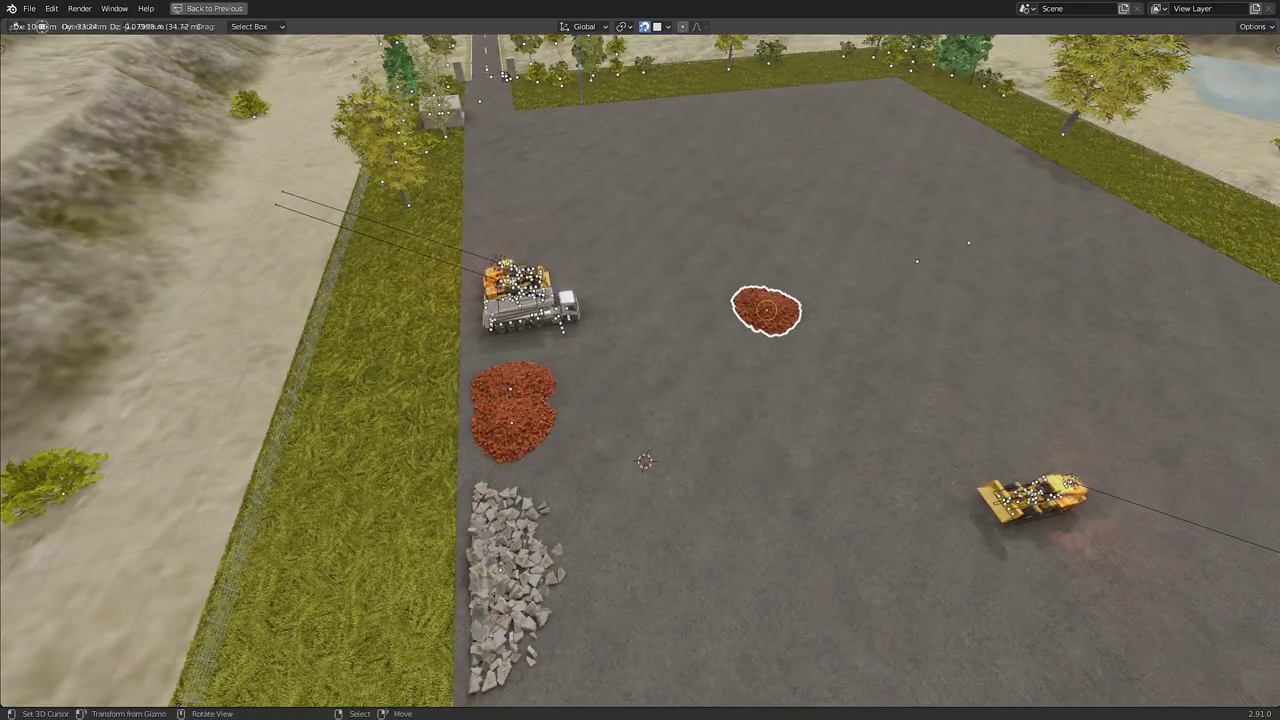
pyautogui.click(754, 305)
pyautogui.scroll(3, 705, 300)
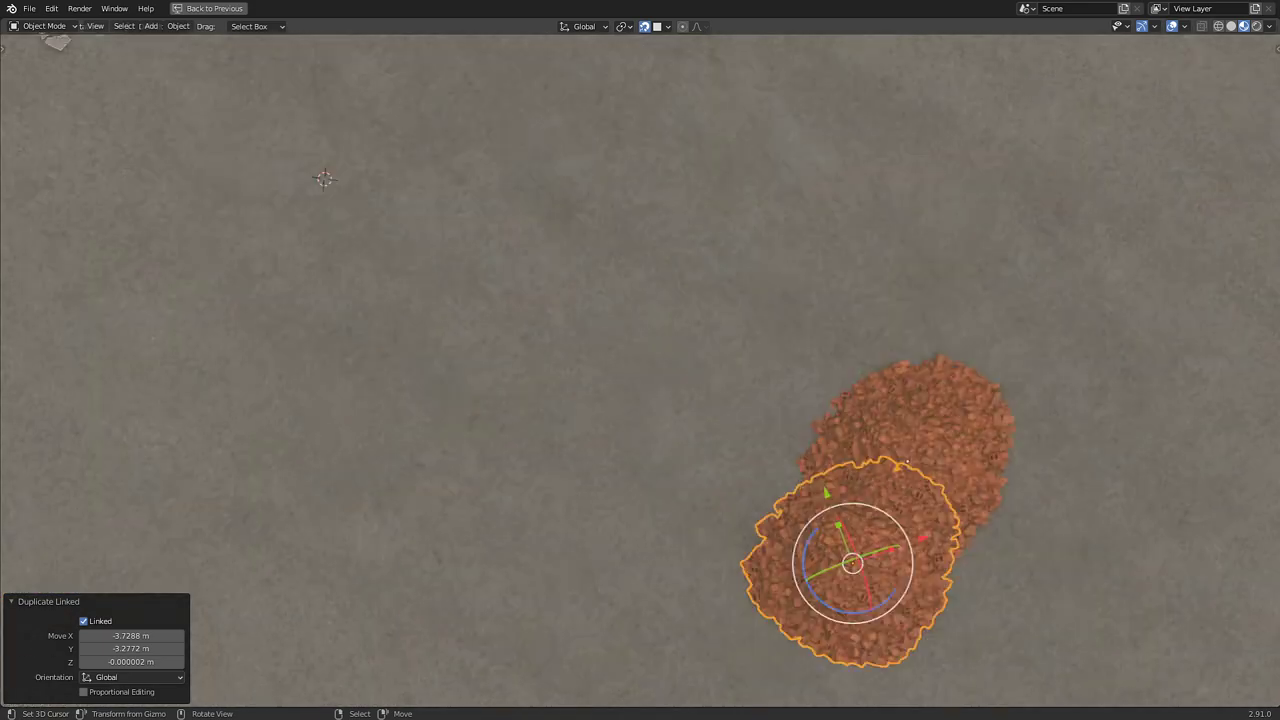
# In top view, rotate the pile copy and add linked copies lower-right and lower-left of the heap.
pyautogui.press('KP_7')
pyautogui.press('r')
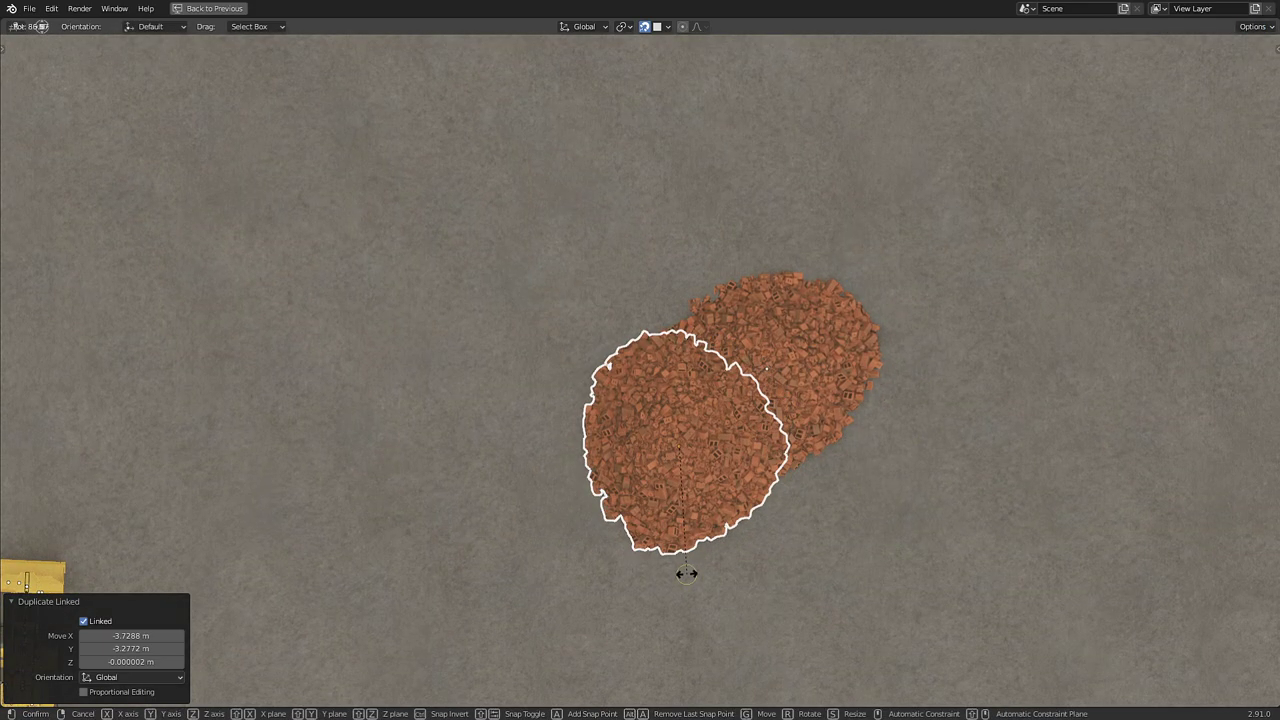
pyautogui.click(686, 571)
pyautogui.hotkey('alt', 'd')
pyautogui.press('Return')
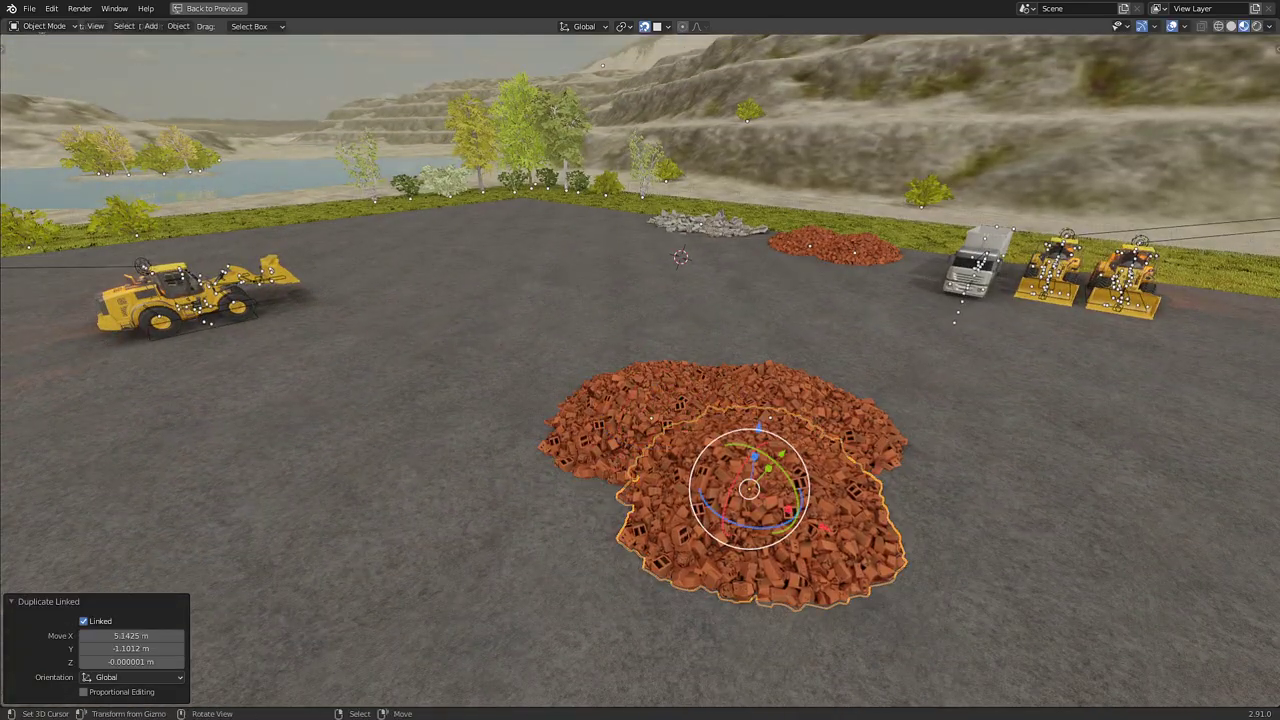
pyautogui.hotkey('alt', 'd')
pyautogui.press('Return')
# Add several more linked pile copies next to the growing heap.
pyautogui.hotkey('alt', 'd')
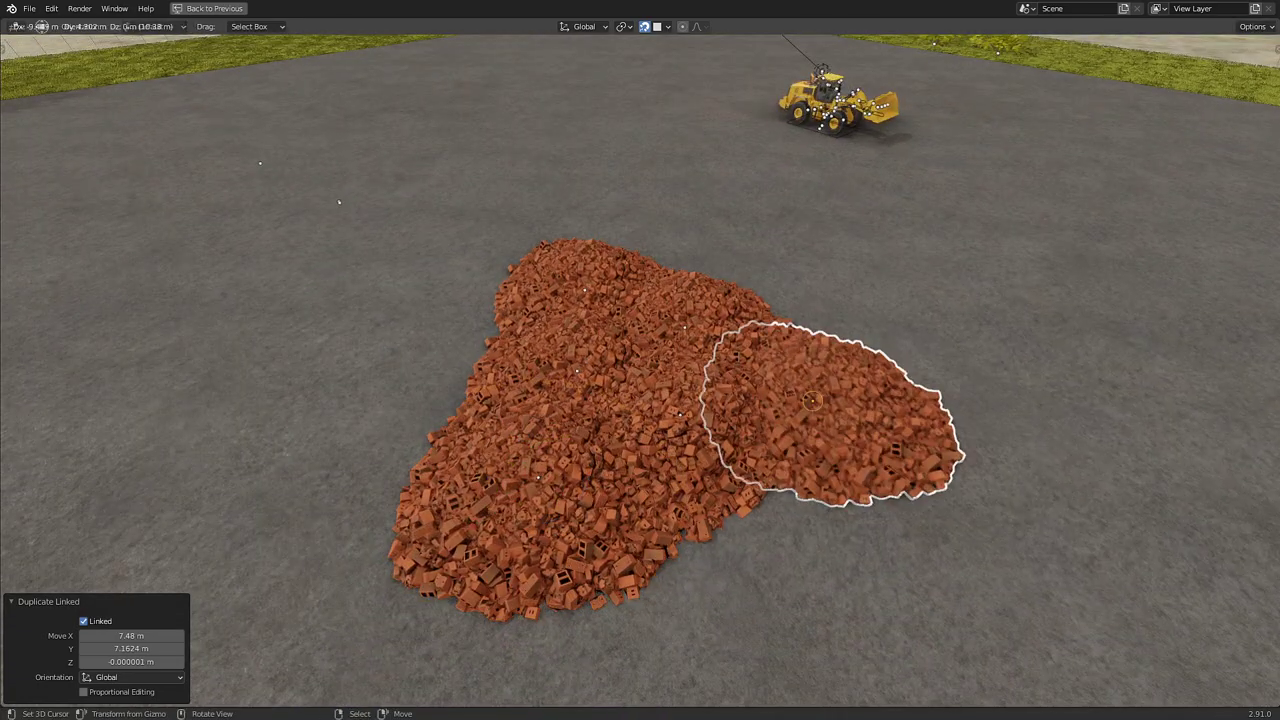
pyautogui.press('Return')
pyautogui.moveTo(810, 420)
pyautogui.mouseDown(button='middle')
pyautogui.moveTo(860, 380)
pyautogui.moveTo(843, 360)
pyautogui.moveTo(900, 407)
pyautogui.mouseUp(button='middle')
pyautogui.hotkey('alt', 'd')
pyautogui.hotkey('alt', 'd')
pyautogui.hotkey('alt', 'd')
pyautogui.press('Return')
pyautogui.hotkey('alt', 'd')
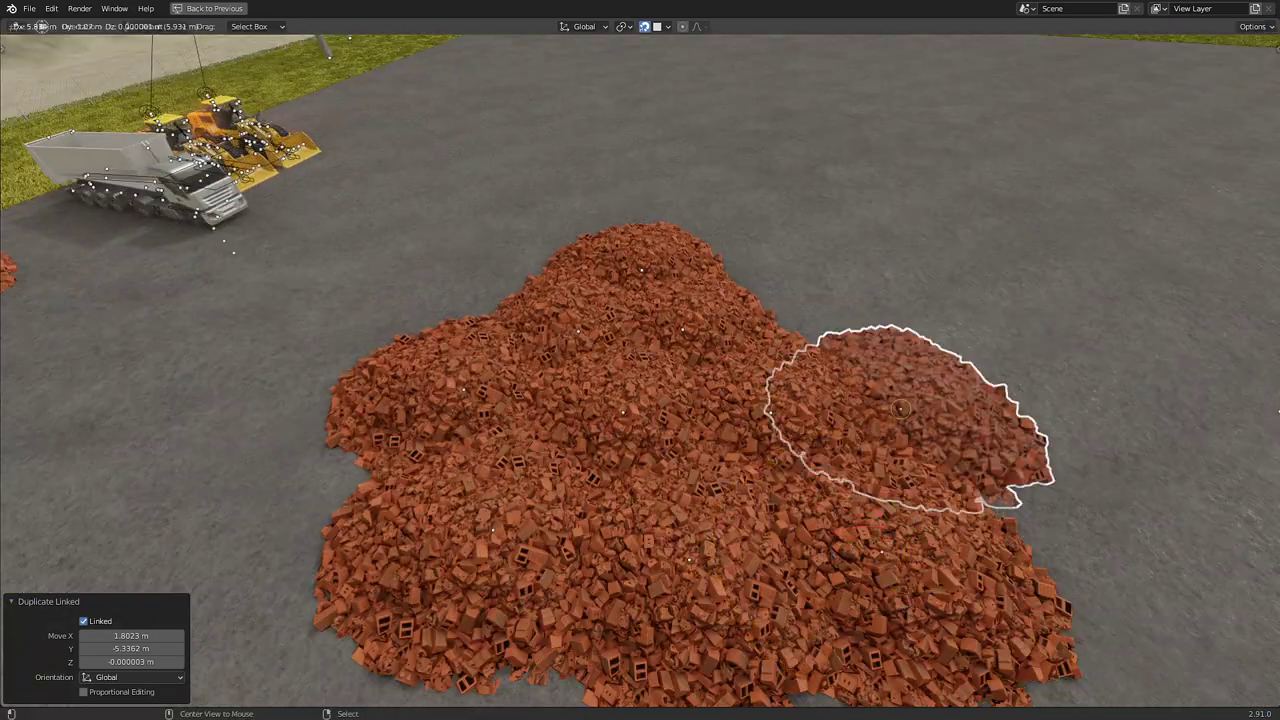
pyautogui.press('Return')
pyautogui.moveTo(843, 330); pyautogui.dragTo(850, 280, button='middle')
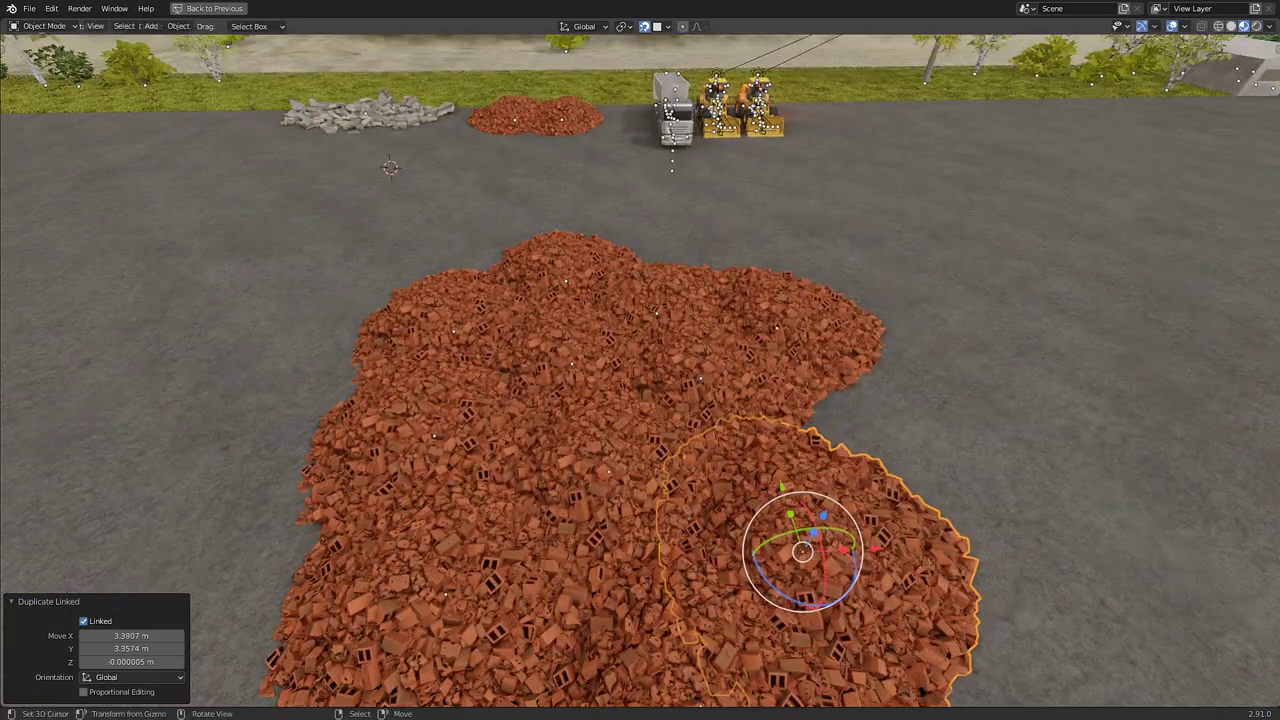
pyautogui.hotkey('alt', 'd')
pyautogui.press('Return')
pyautogui.moveTo(843, 330); pyautogui.dragTo(880, 300, button='middle')
# Place further linked copies along the heap's edges to fill it out.
pyautogui.hotkey('alt', 'd')
pyautogui.press('Return')
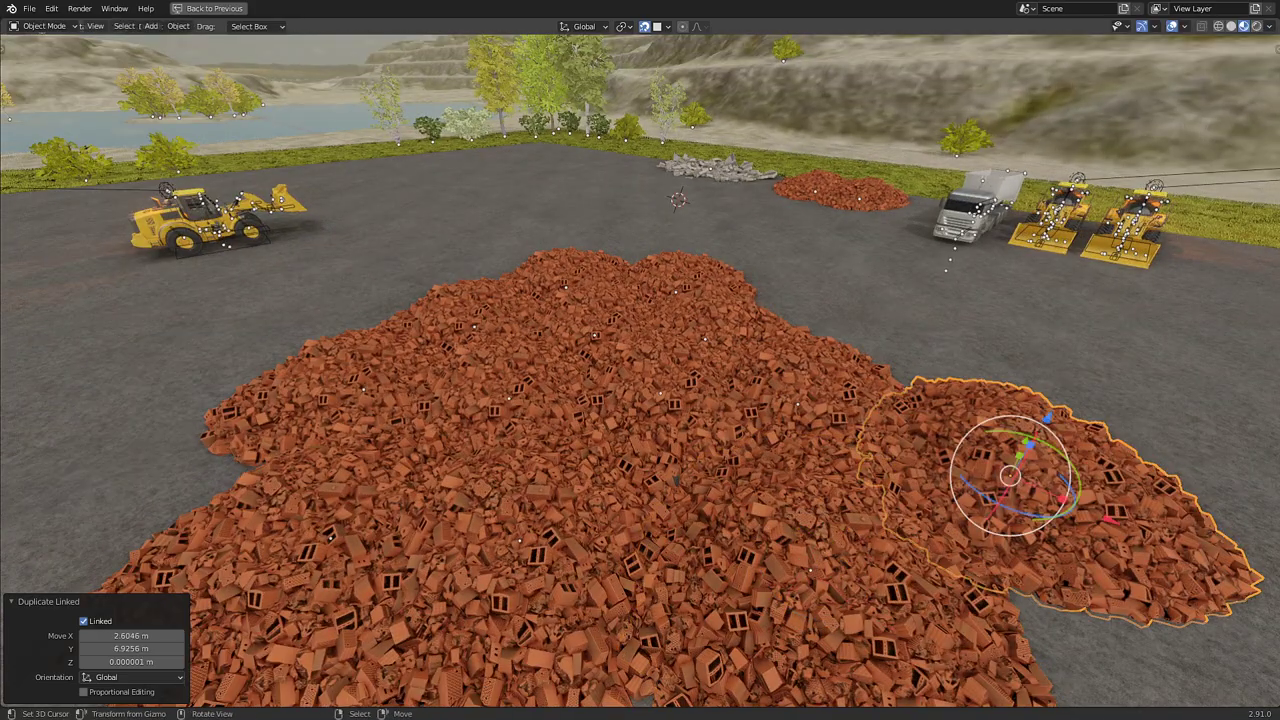
pyautogui.moveTo(950, 260)
pyautogui.mouseDown(button='middle')
pyautogui.moveTo(989, 214)
pyautogui.moveTo(345, 220)
pyautogui.moveTo(872, 550)
pyautogui.moveTo(738, 459)
pyautogui.mouseUp(button='middle')
pyautogui.hotkey('alt', 'd')
pyautogui.press('Return')
pyautogui.hotkey('alt', 'd')
pyautogui.press('Return')
pyautogui.hotkey('alt', 'd')
pyautogui.press('Return')
pyautogui.hotkey('alt', 'd')
pyautogui.press('Return')
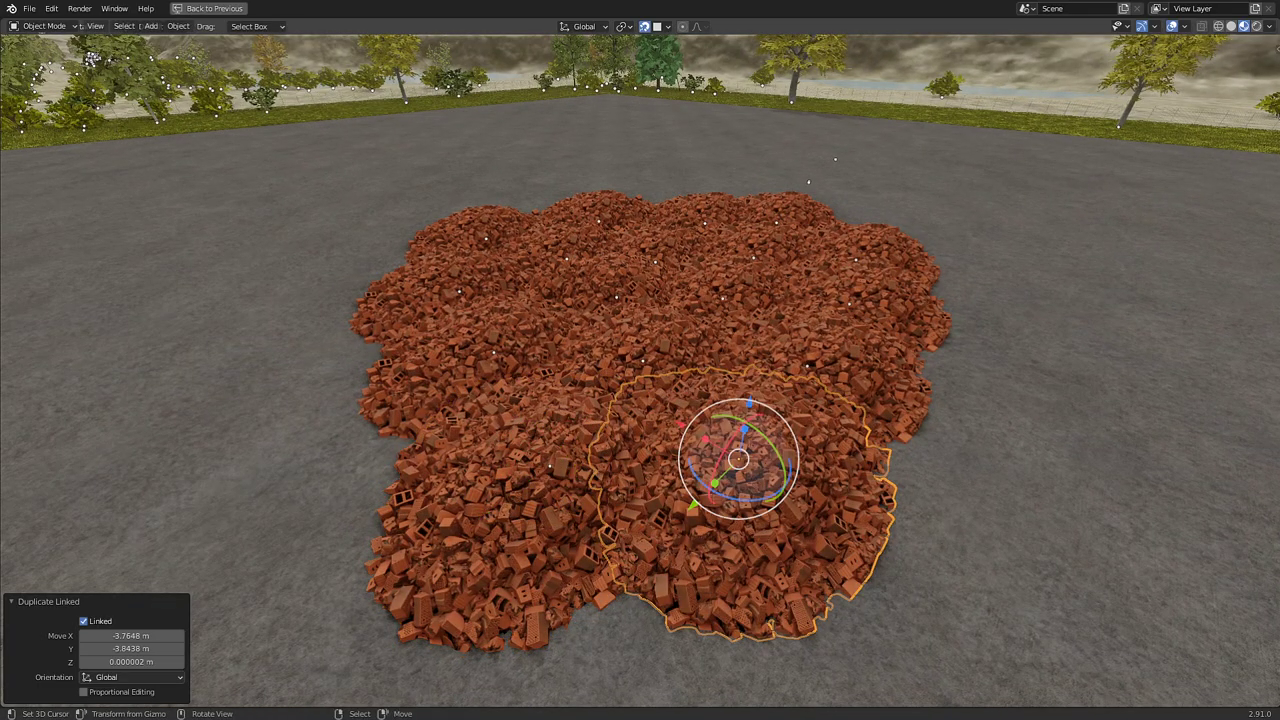
pyautogui.hotkey('alt', 'd')
pyautogui.press('Return')
# Add final linked copies right of the heap and turn the newest 52.8° about Z.
pyautogui.moveTo(960, 451); pyautogui.dragTo(530, 47, button='middle')
pyautogui.hotkey('alt', 'd')
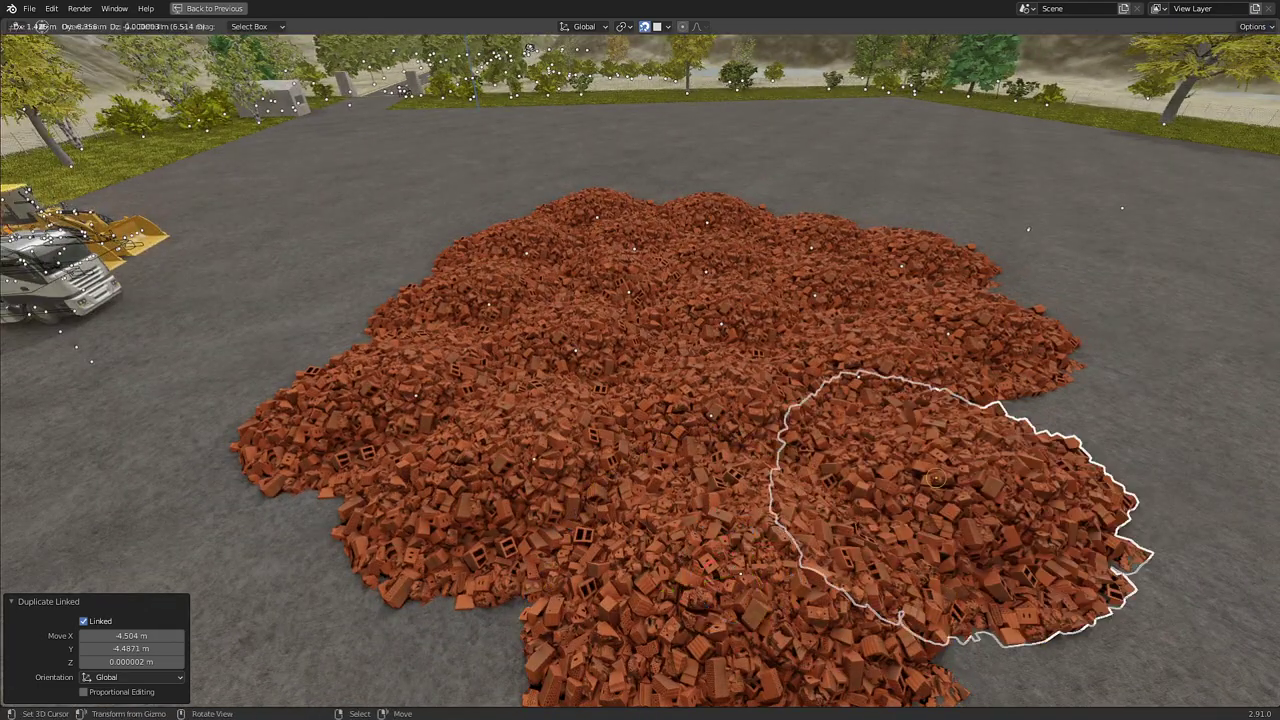
pyautogui.press('Return')
pyautogui.scroll(-4, 527, 47)
pyautogui.scroll(3, 527, 47)
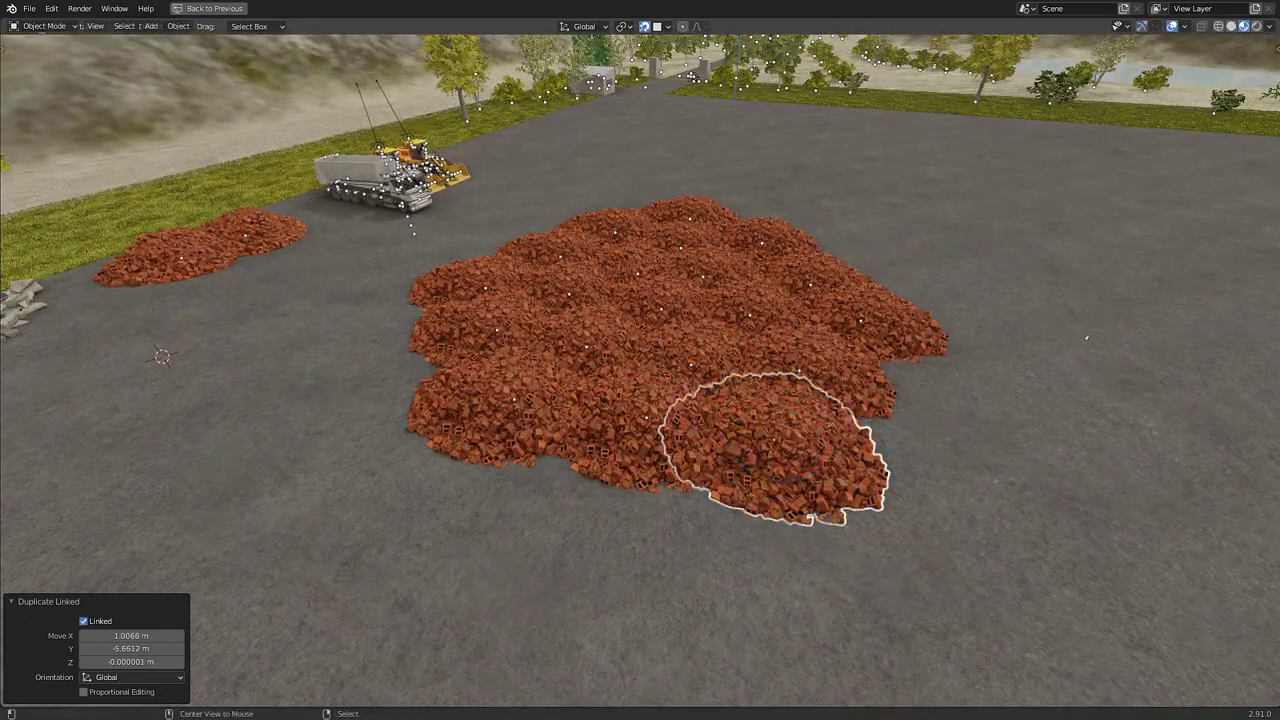
pyautogui.press('Return')
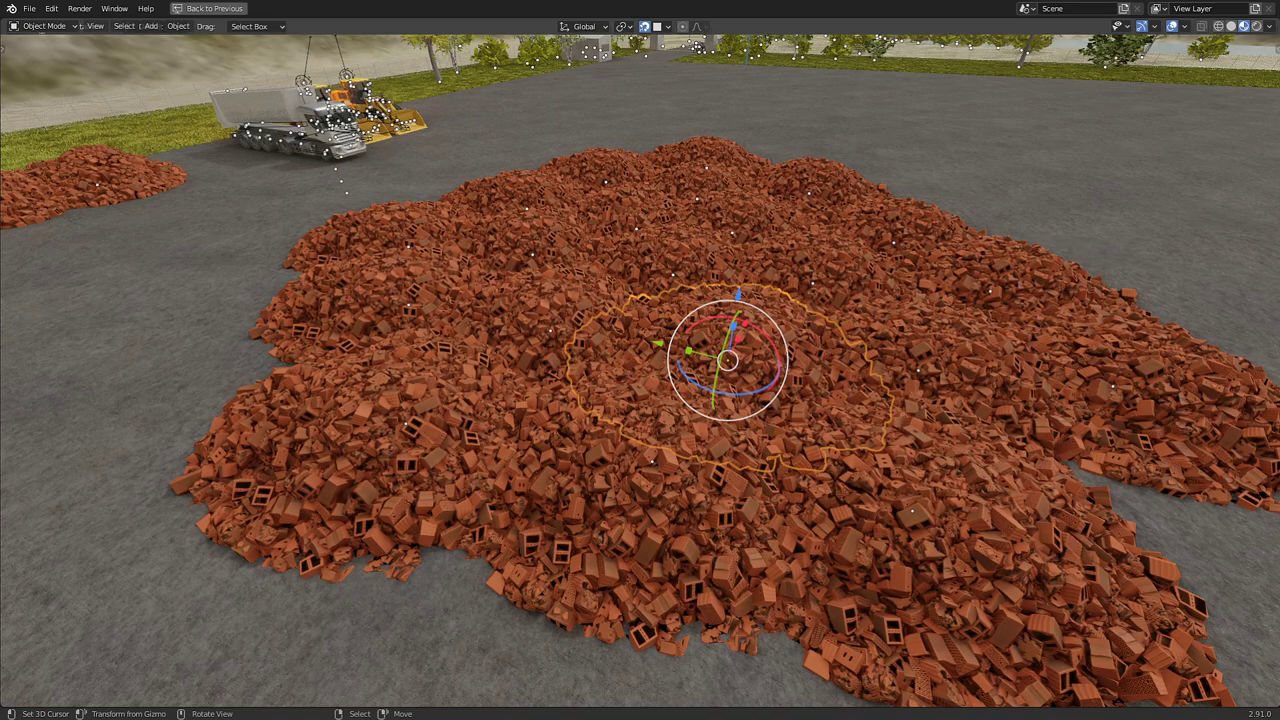
pyautogui.click(668, 26)
pyautogui.press('r')
pyautogui.press('Return')
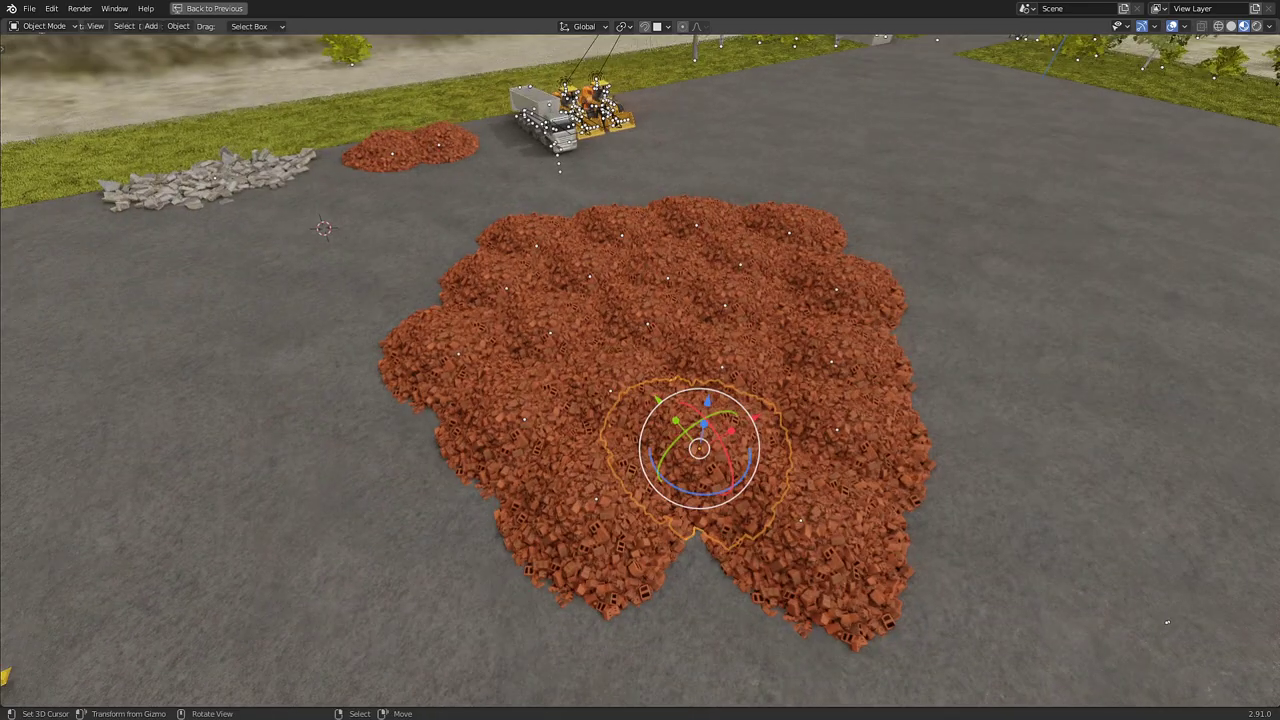
# Turn pile copies 74.8° and -94° about Z, selecting copies on the heap's left and centre.
pyautogui.moveTo(700, 495); pyautogui.dragTo(715, 490)
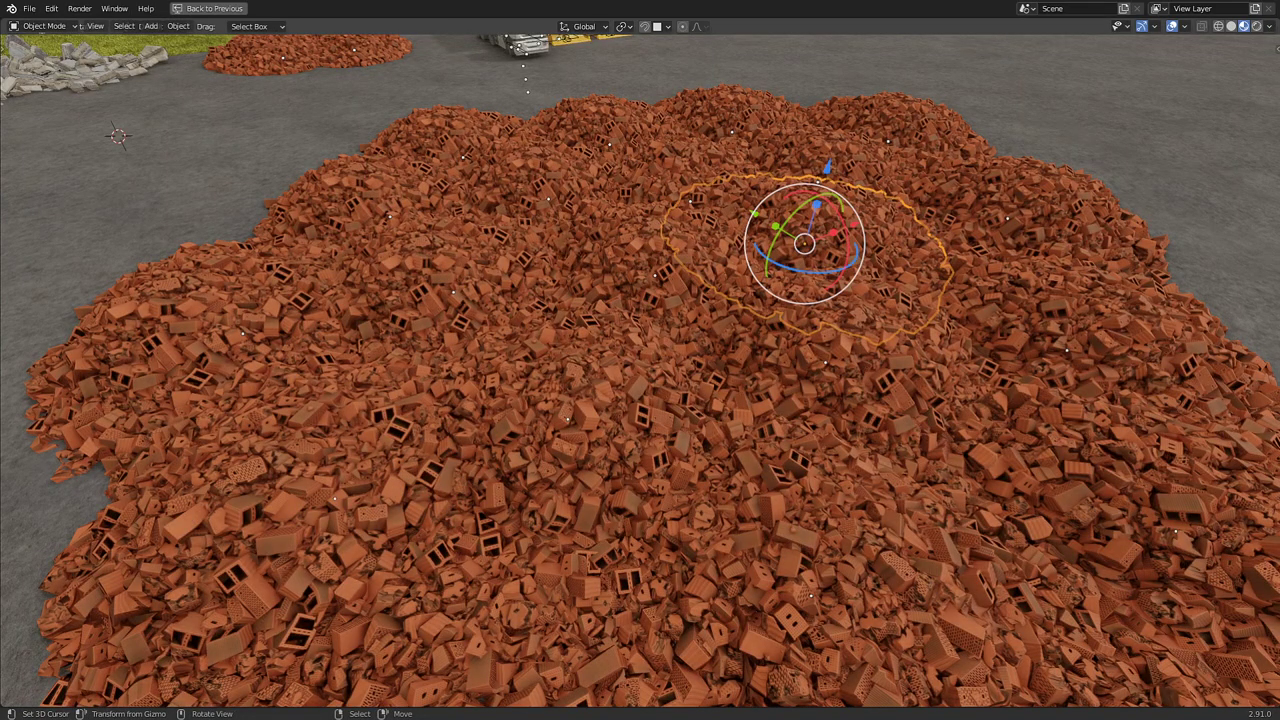
pyautogui.moveTo(790, 270); pyautogui.dragTo(760, 240)
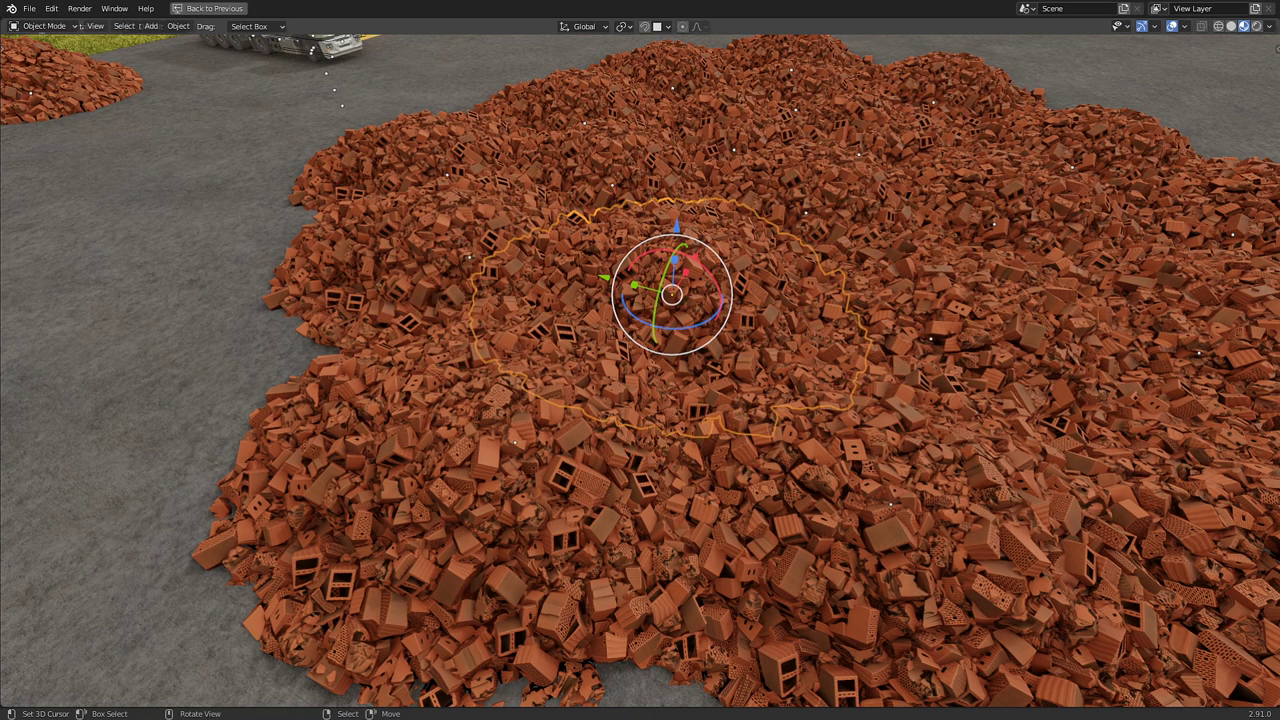
pyautogui.click(460, 265)
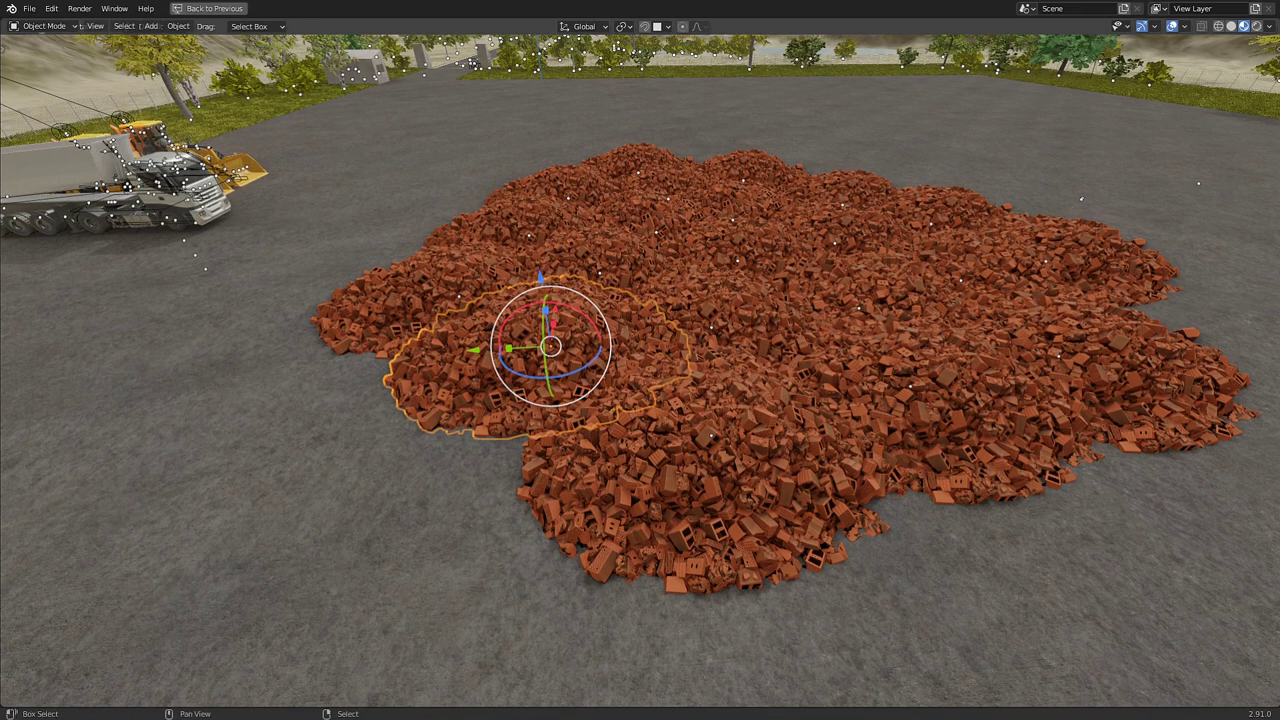
pyautogui.click(740, 258)
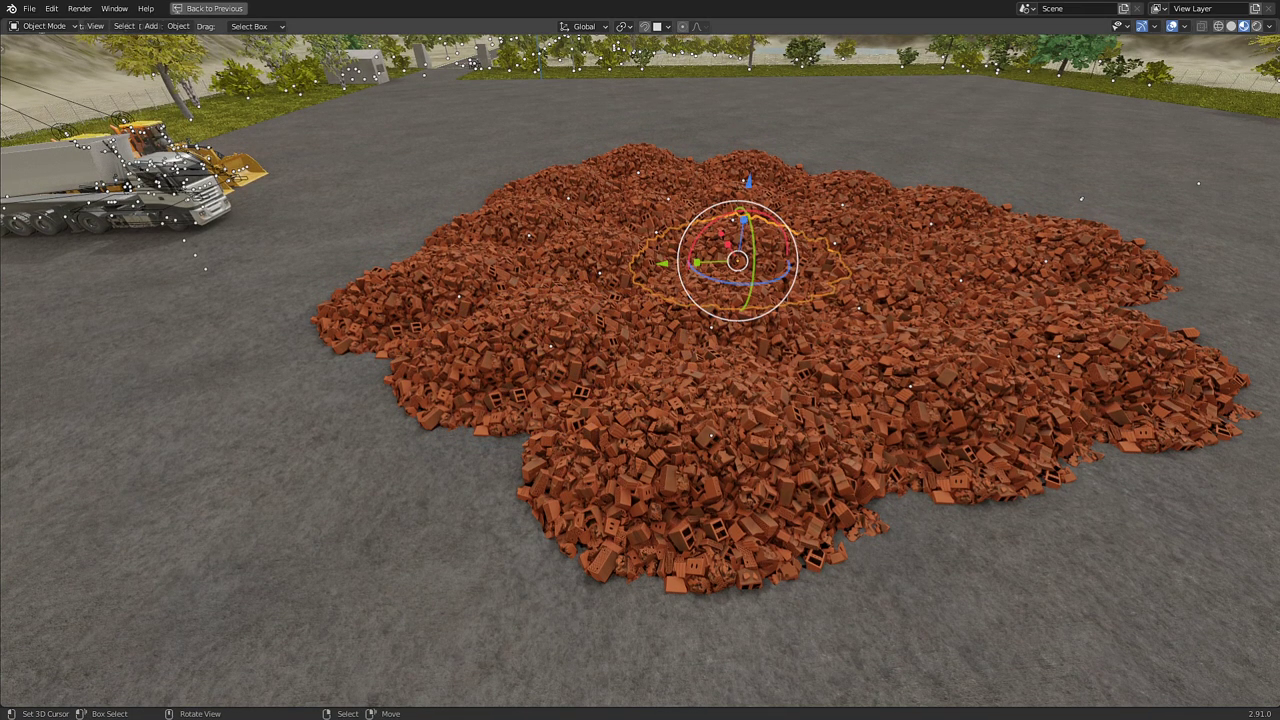
# Select all piles linked by the brick material and view the cluster from straight above.
pyautogui.hotkey('shift', 'l')
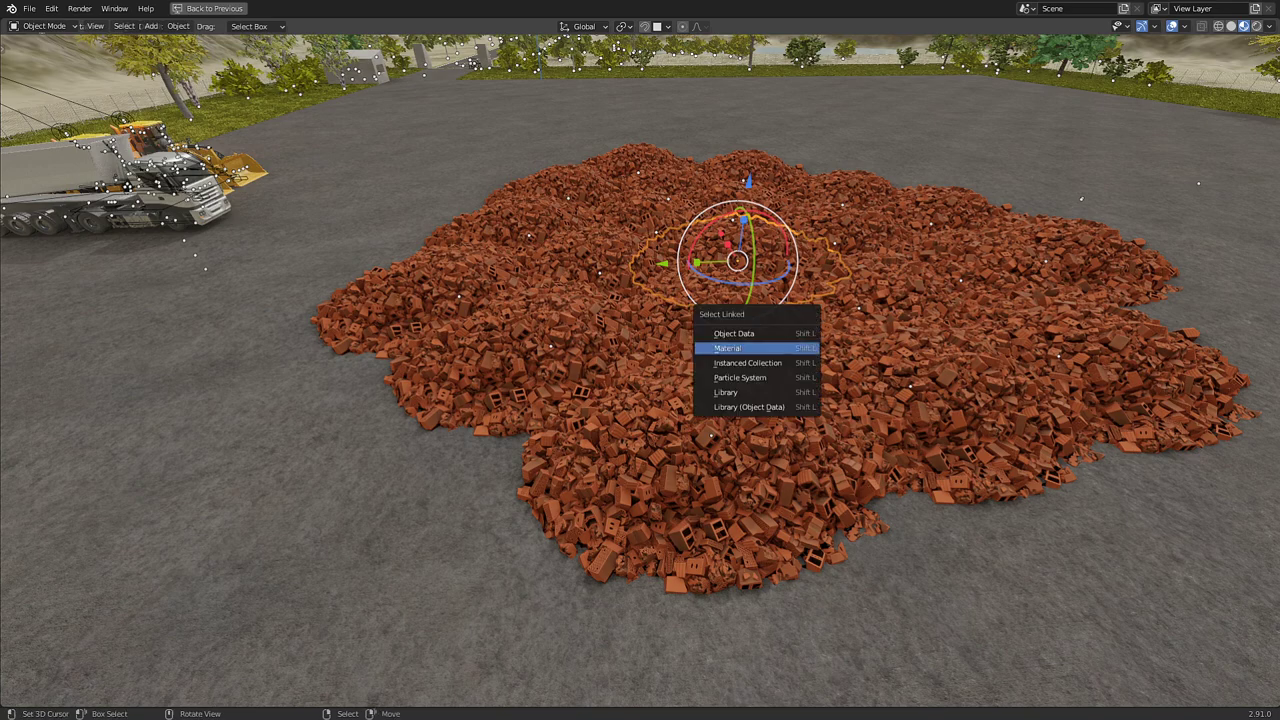
pyautogui.press('Return')
pyautogui.scroll(-3, 720, 300)
pyautogui.scroll(2, 720, 300)
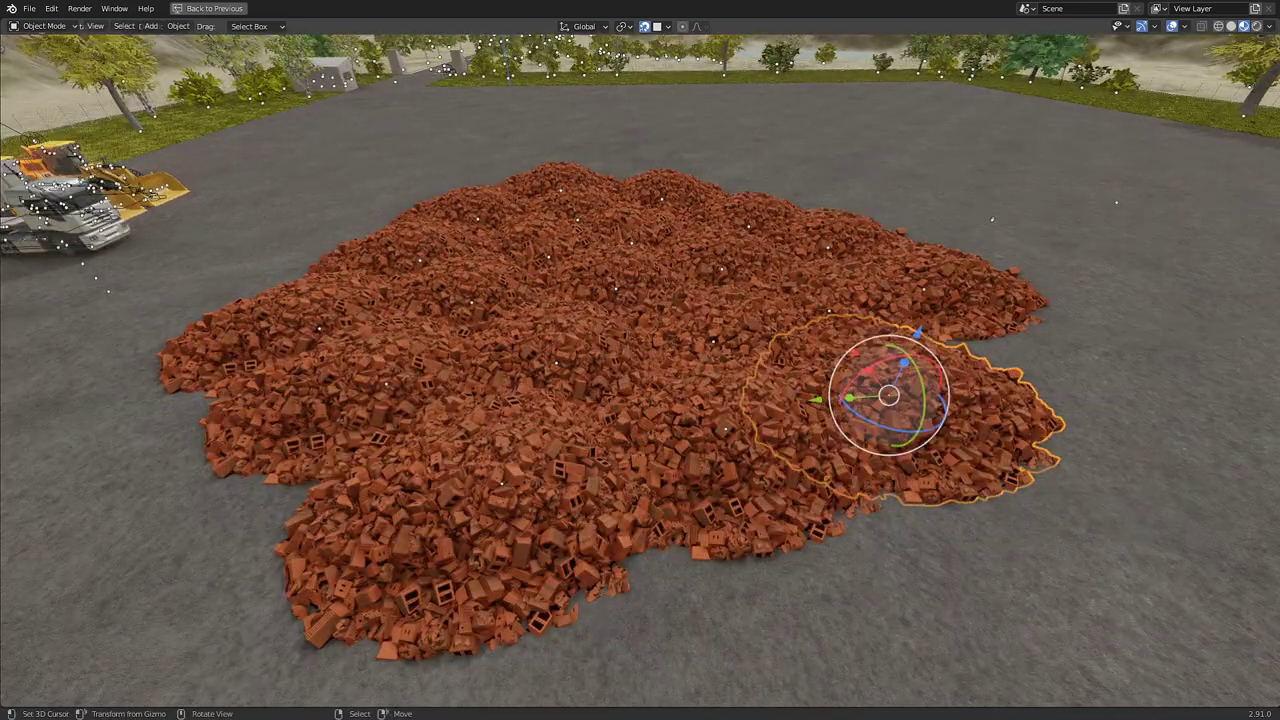
pyautogui.hotkey('shift', 'l')
pyautogui.click(790, 417)
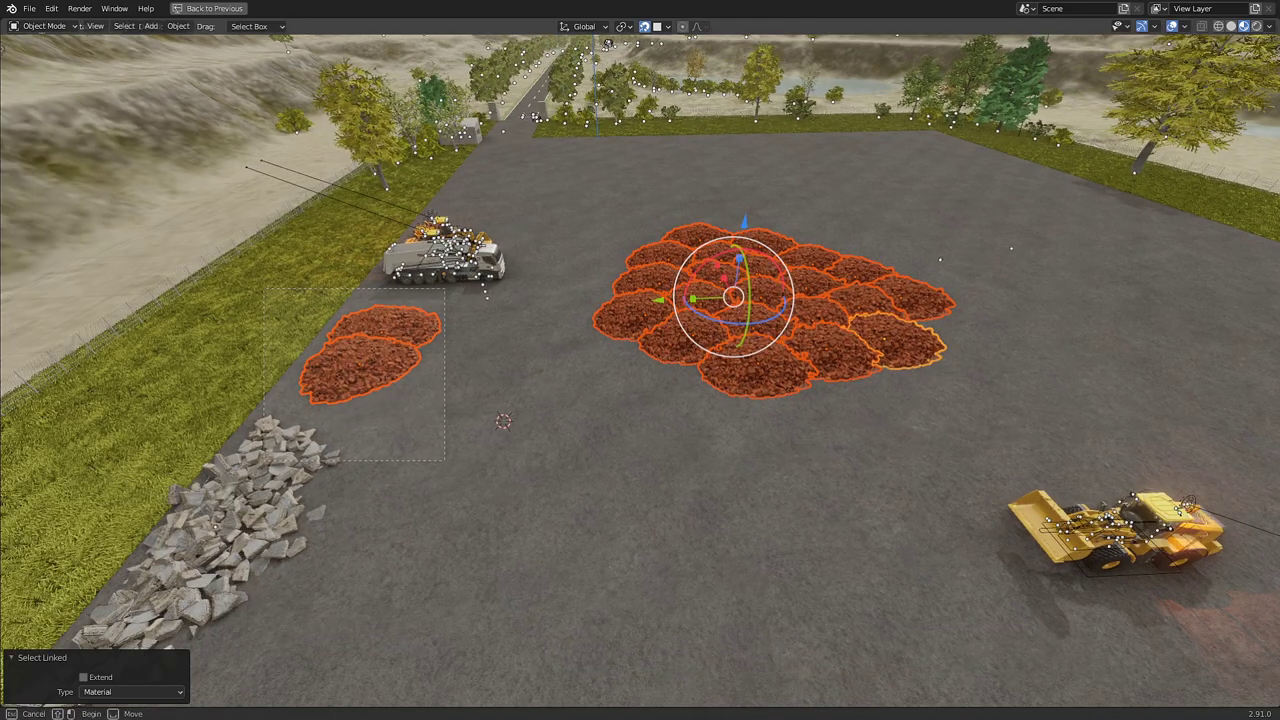
pyautogui.keyDown('ctrl'); pyautogui.moveTo(265, 290); pyautogui.dragTo(445, 460); pyautogui.keyUp('ctrl')
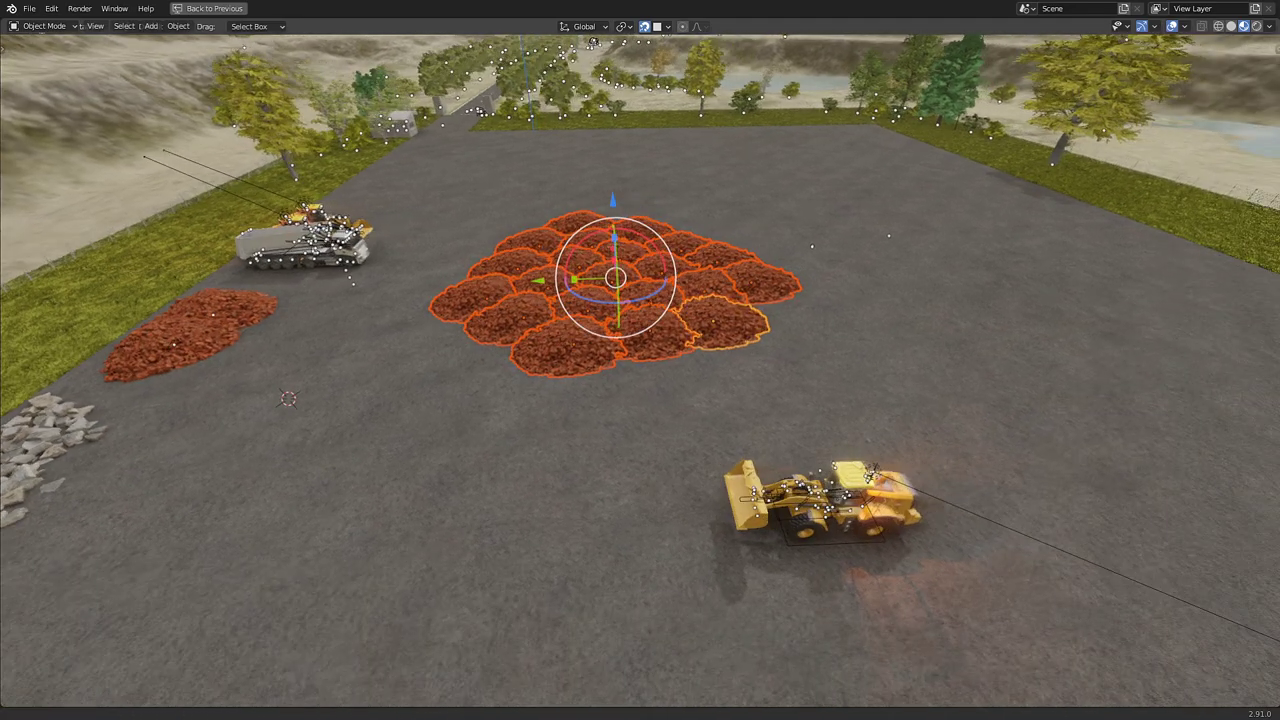
pyautogui.press('KP_7')
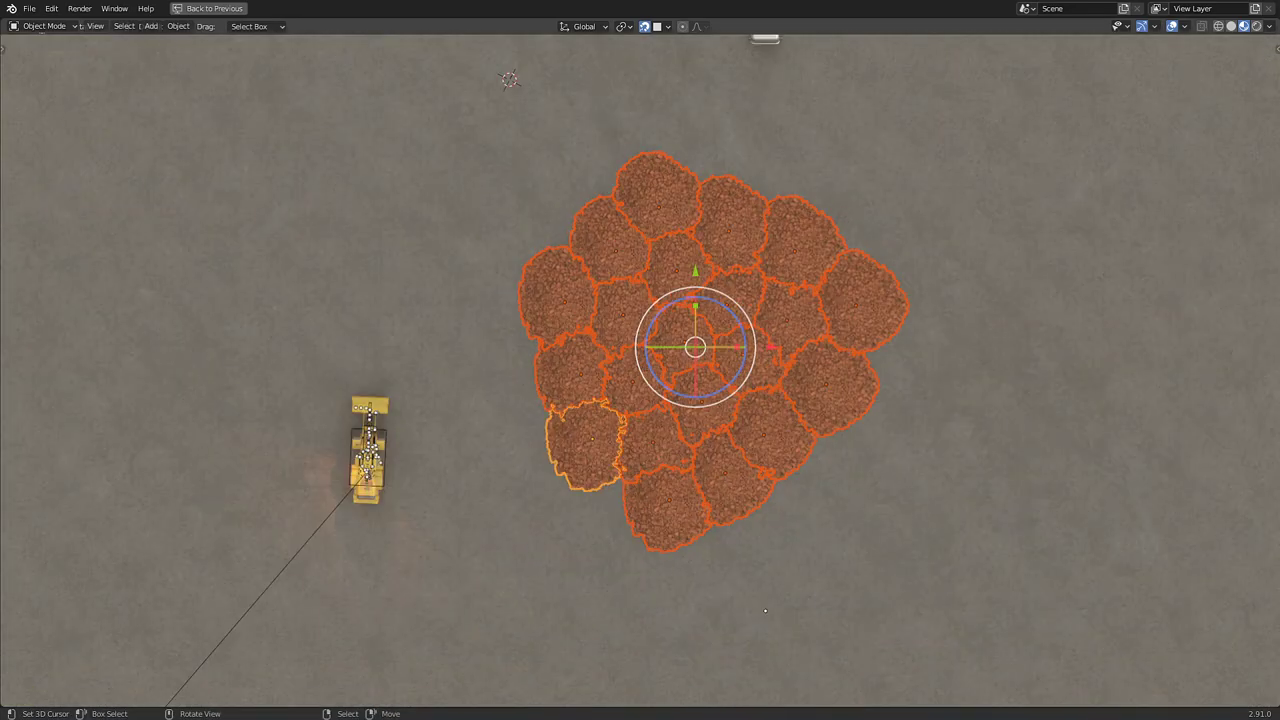
# Place two linked copies of the pile cluster to the right and down-left.
pyautogui.keyDown('shift'); pyautogui.moveTo(880, 520); pyautogui.dragTo(833, 458, button='middle'); pyautogui.keyUp('shift')
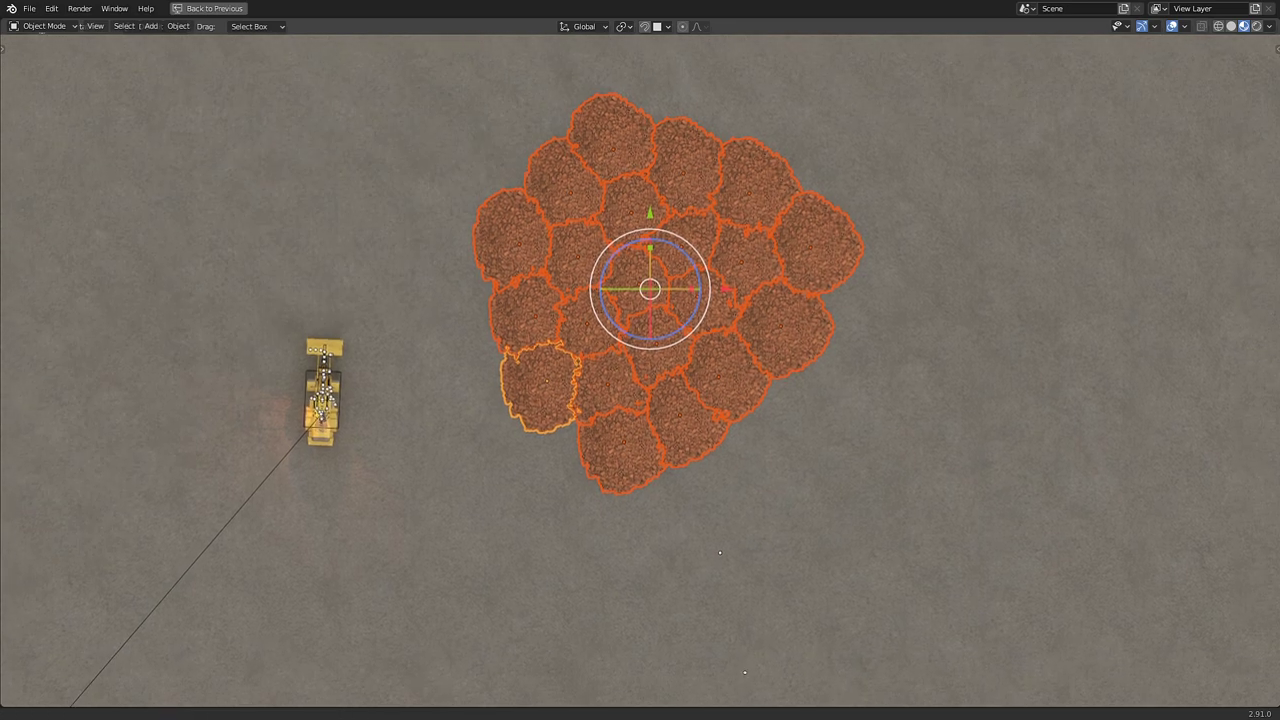
pyautogui.hotkey('alt', 'd')
pyautogui.click(932, 452)
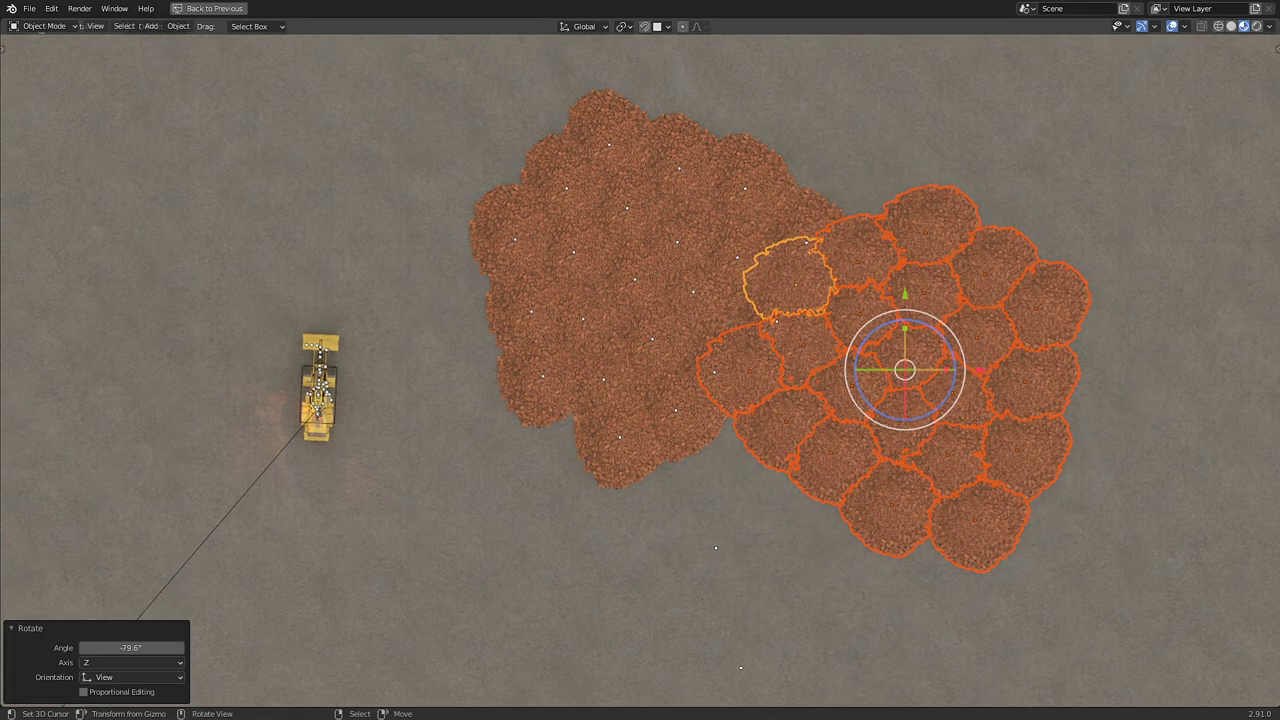
pyautogui.press('r')
pyautogui.keyDown('shift'); pyautogui.moveTo(932, 452); pyautogui.dragTo(950, 364, button='middle'); pyautogui.keyUp('shift')
pyautogui.press('g')
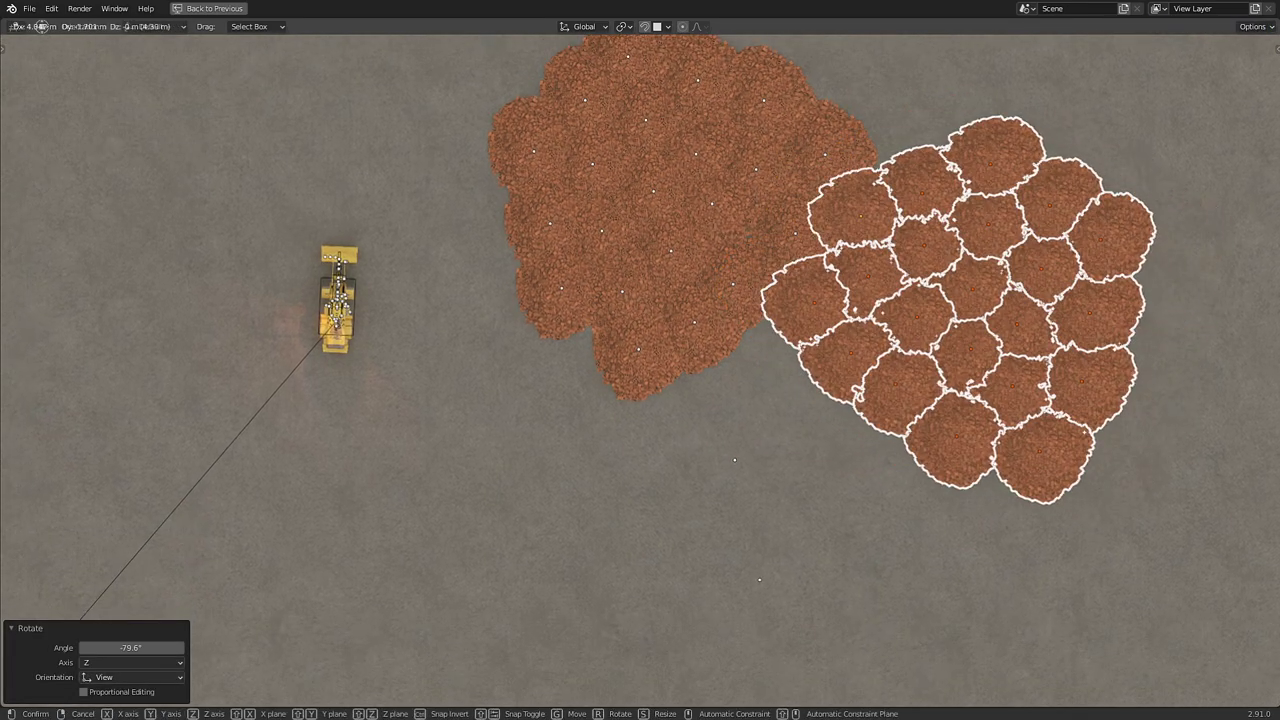
pyautogui.click(916, 374)
pyautogui.hotkey('alt', 'd')
pyautogui.click(900, 460)
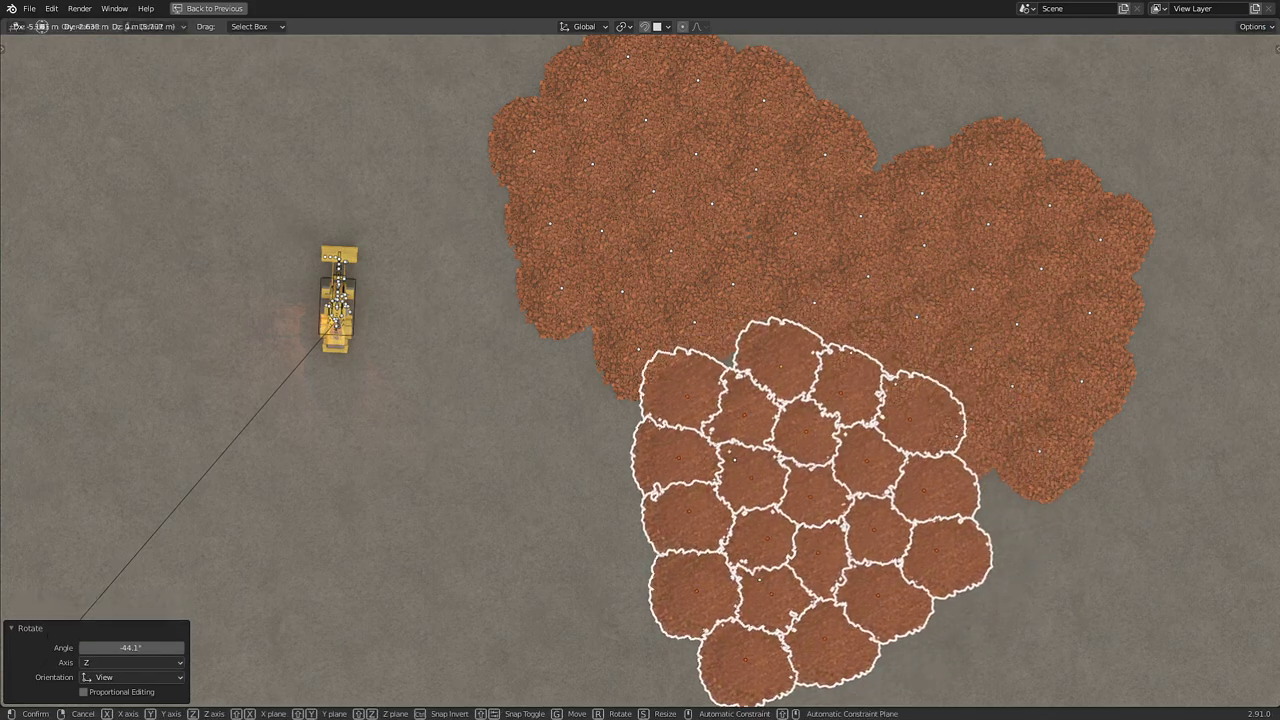
pyautogui.press('g')
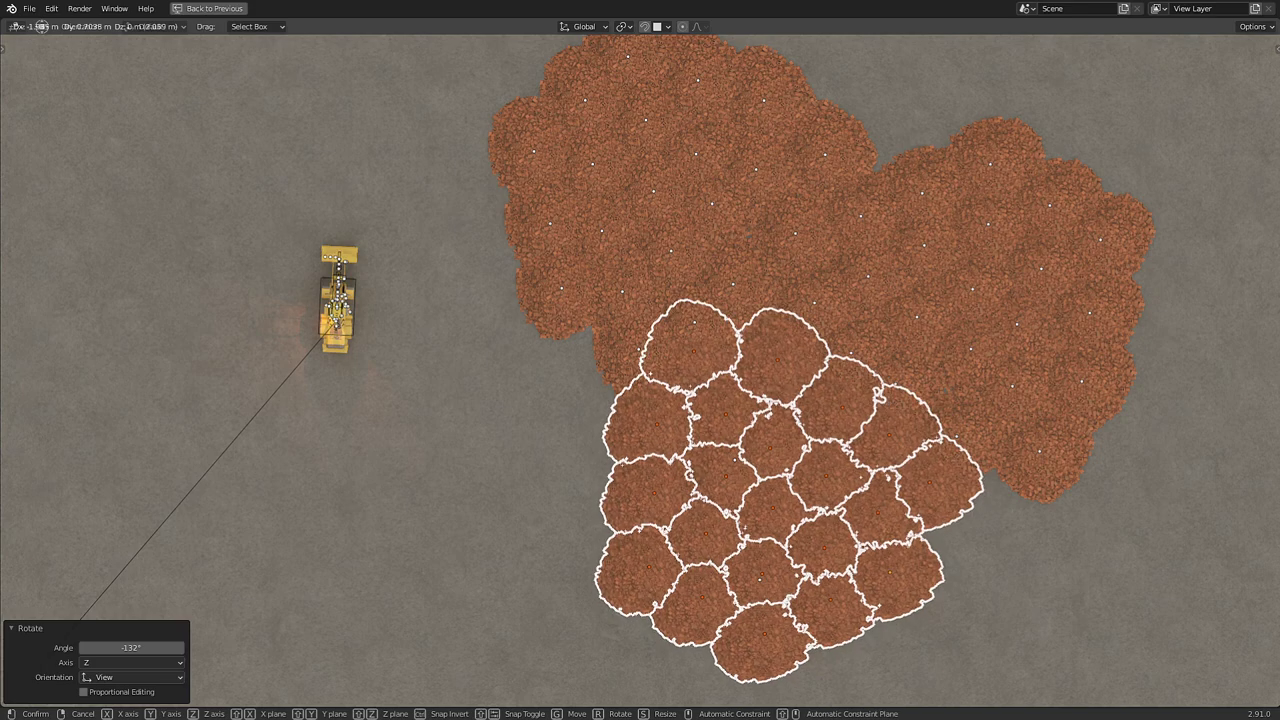
pyautogui.click(786, 536)
# Add a rotated cluster copy beside the loader, shifted slightly down-left.
pyautogui.moveTo(771, 486); pyautogui.dragTo(466, 430)
pyautogui.press('r')
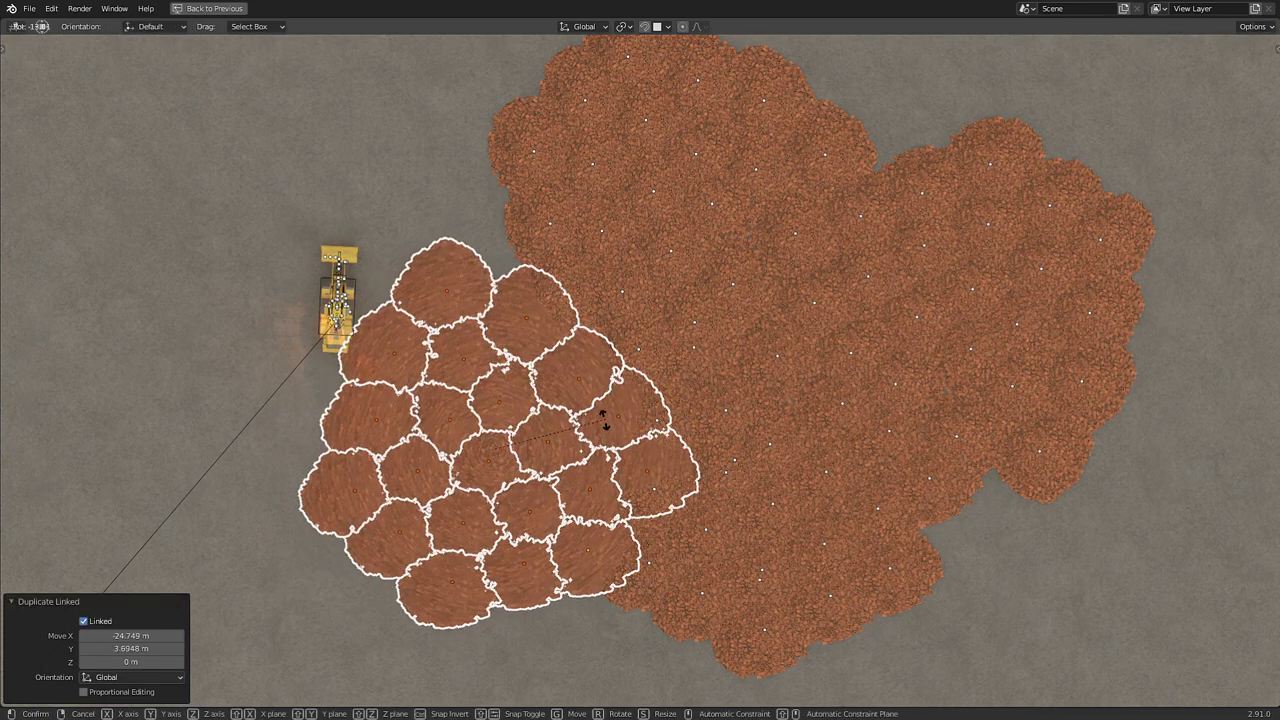
pyautogui.press('Return')
pyautogui.press('g')
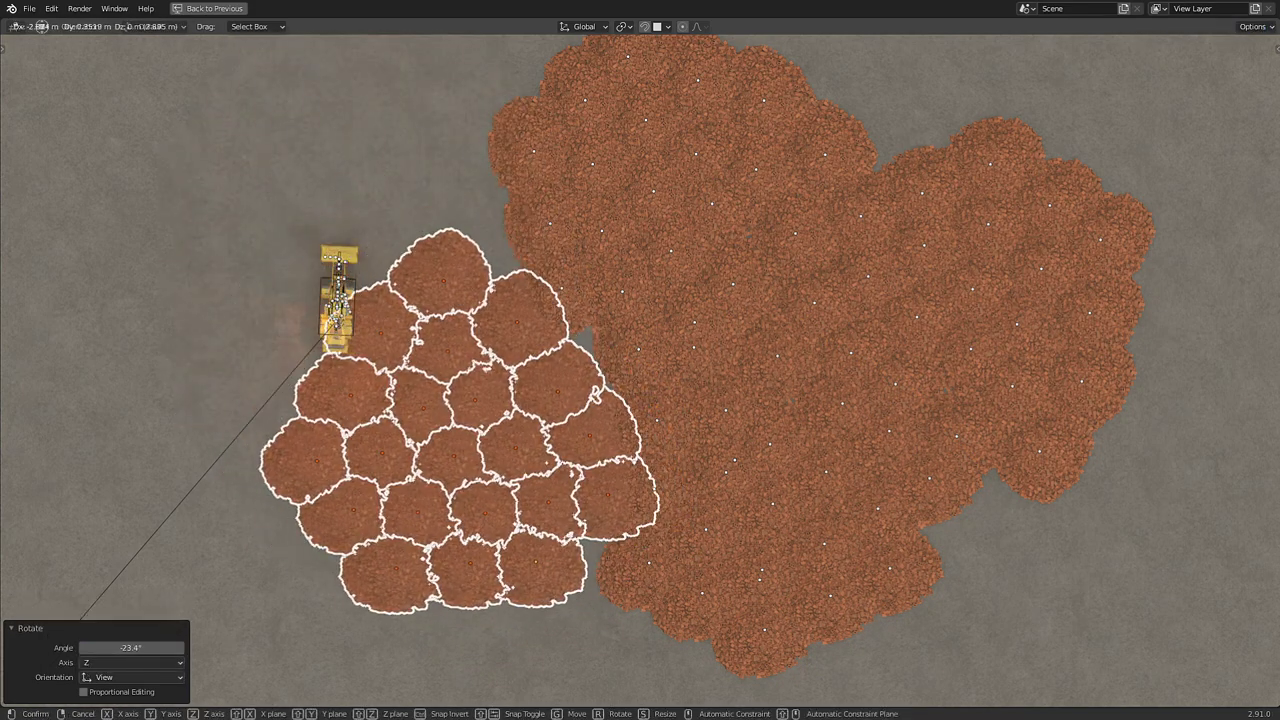
pyautogui.click(750, 445)
pyautogui.press('r')
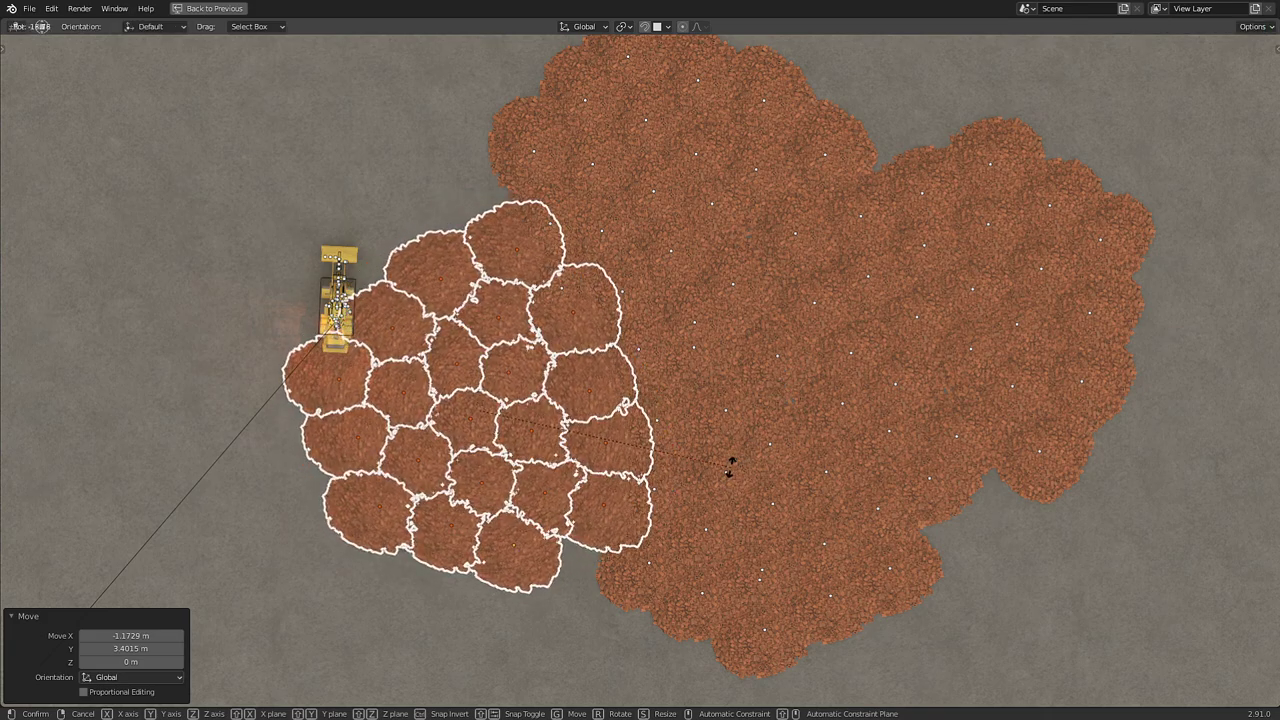
pyautogui.press('Return')
pyautogui.press('g')
pyautogui.press('Return')
pyautogui.keyDown('shift'); pyautogui.moveTo(480, 30); pyautogui.dragTo(651, 111, button='middle'); pyautogui.keyUp('shift')
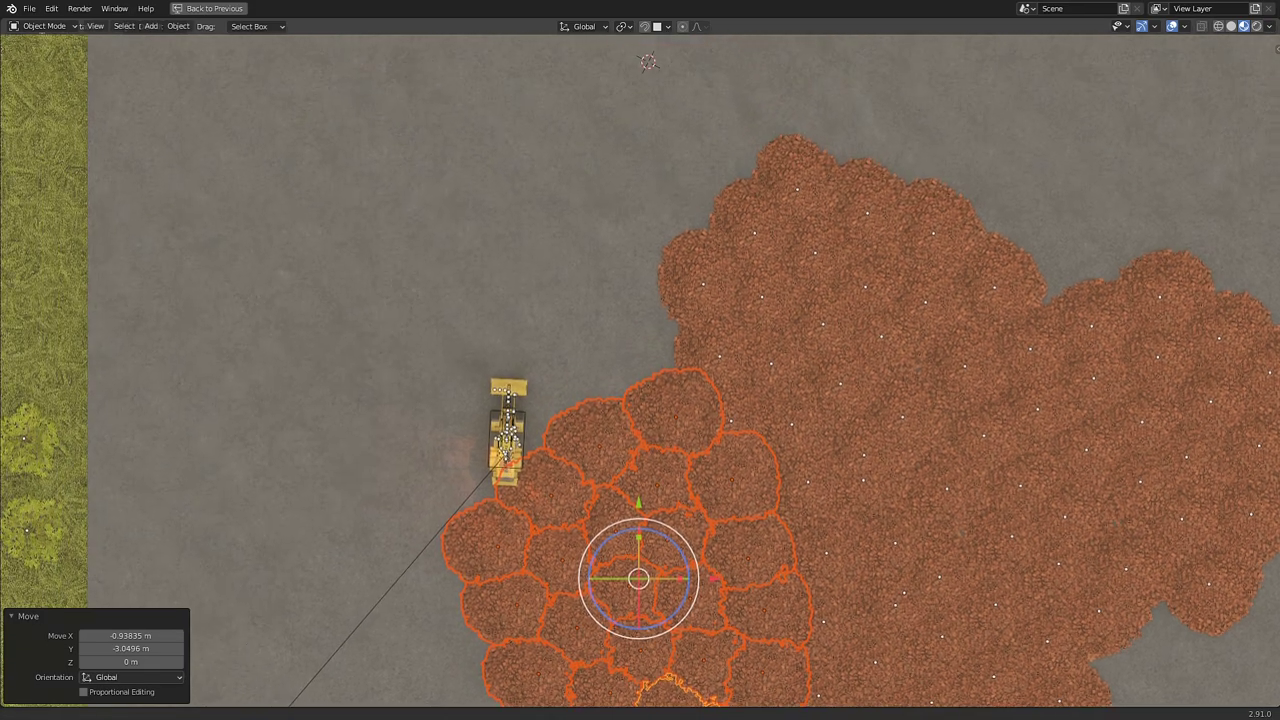
# Place a cluster copy above the heap, rotated 75.3° and nudged lower left.
pyautogui.press('g')
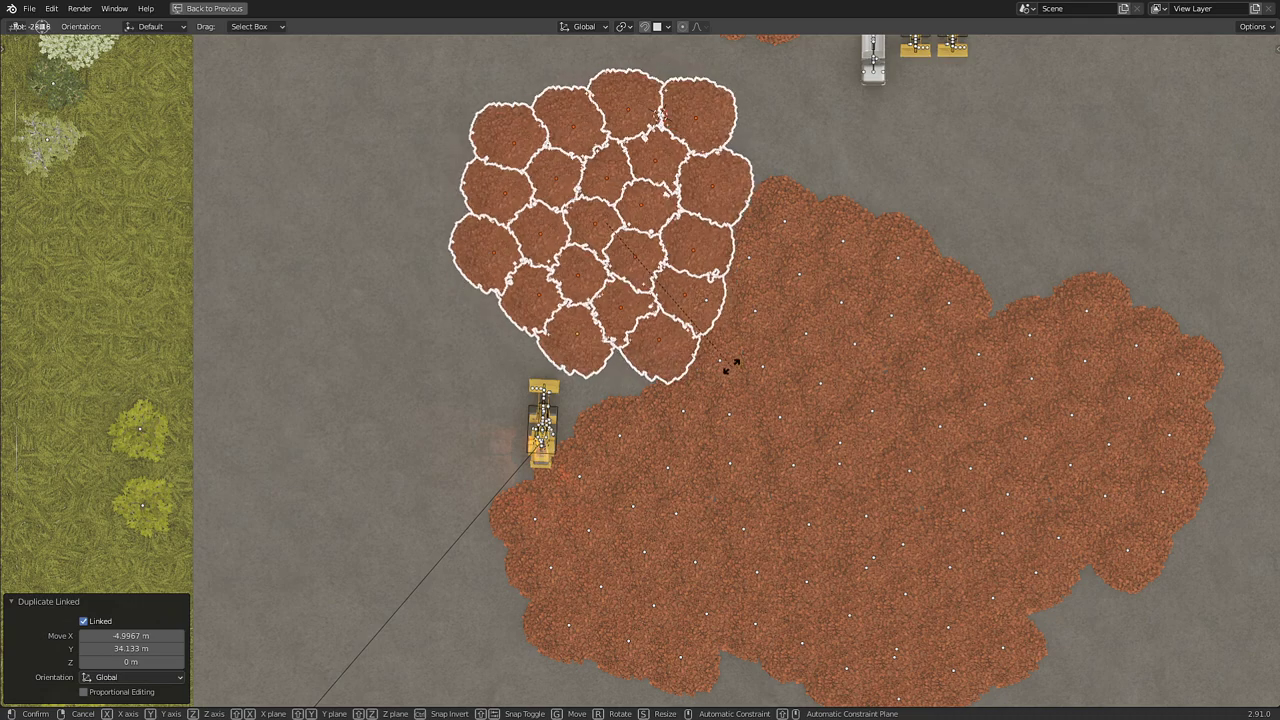
pyautogui.click(660, 118)
pyautogui.keyDown('shift'); pyautogui.moveTo(660, 118); pyautogui.dragTo(495, 160, button='middle'); pyautogui.keyUp('shift')
pyautogui.press('g')
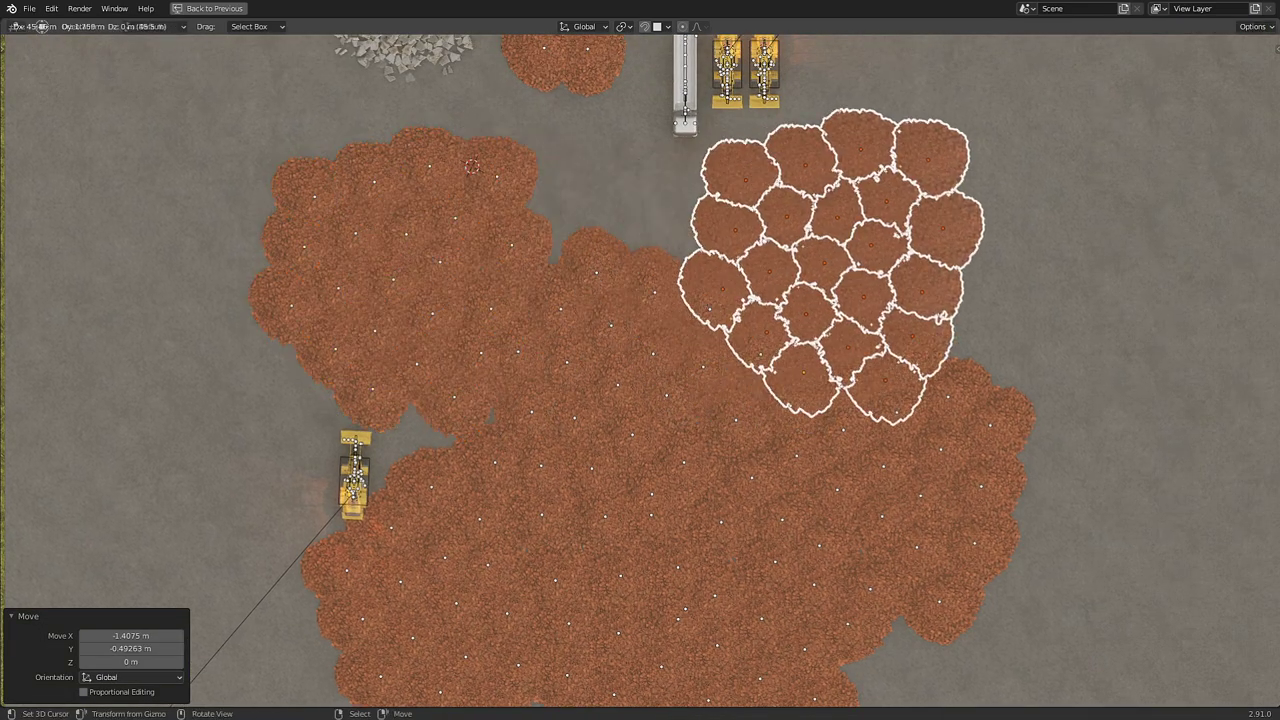
pyautogui.press('r')
pyautogui.click(1049, 160)
pyautogui.press('g')
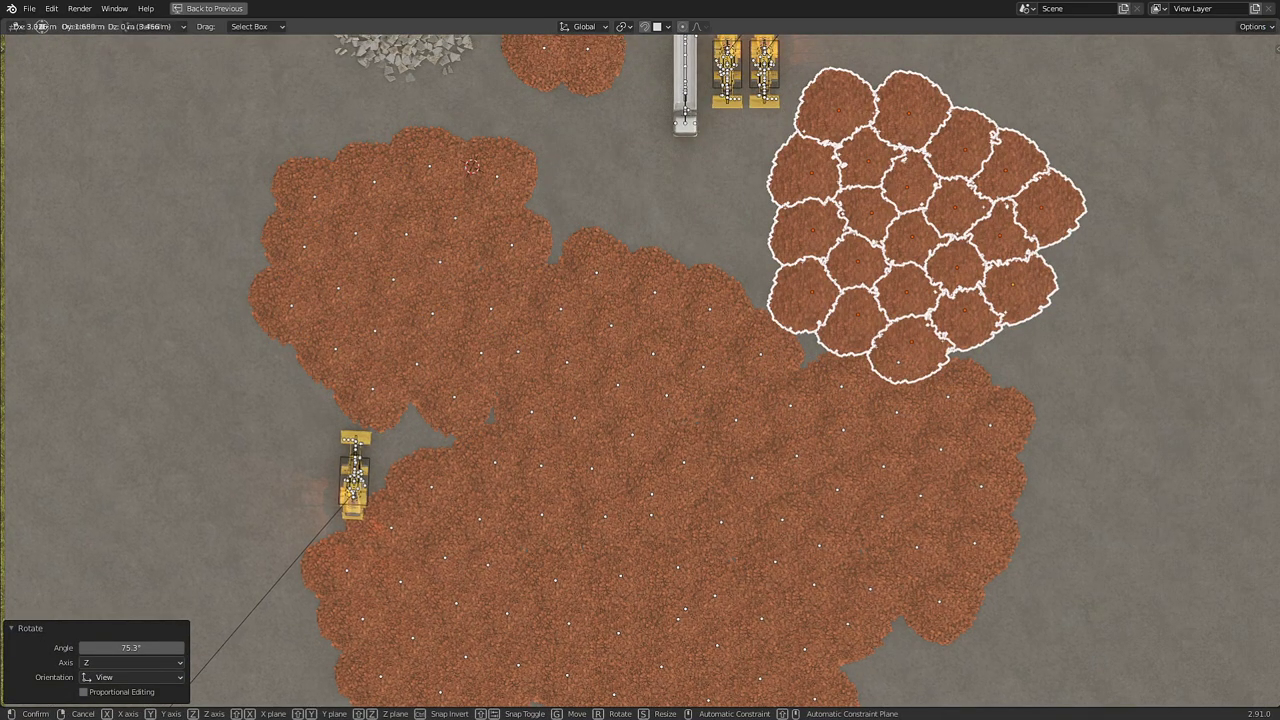
pyautogui.press('Return')
pyautogui.press('g')
pyautogui.press('Return')
pyautogui.keyDown('shift'); pyautogui.moveTo(1225, 500); pyautogui.dragTo(990, 365, button='middle'); pyautogui.keyUp('shift')
# Add two more cluster copies to the right, turning one -56.2°.
pyautogui.hotkey('alt', 'd')
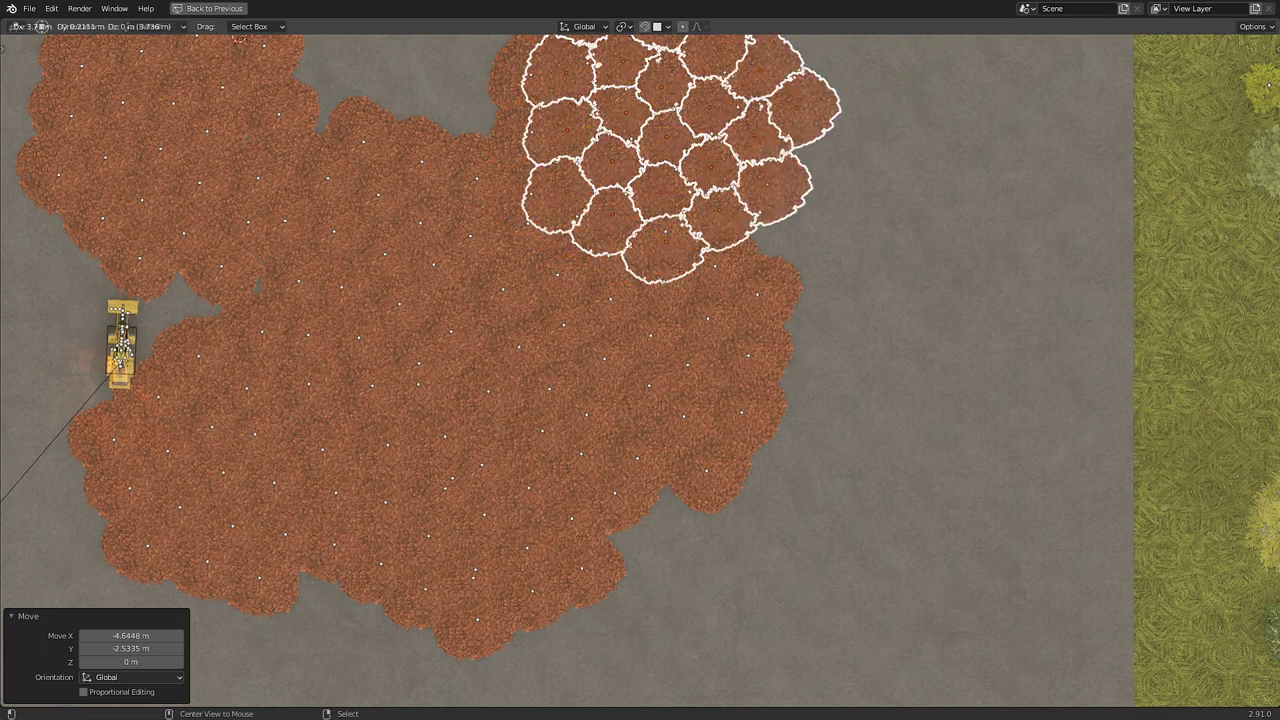
pyautogui.click(985, 362)
pyautogui.hotkey('alt', 'd')
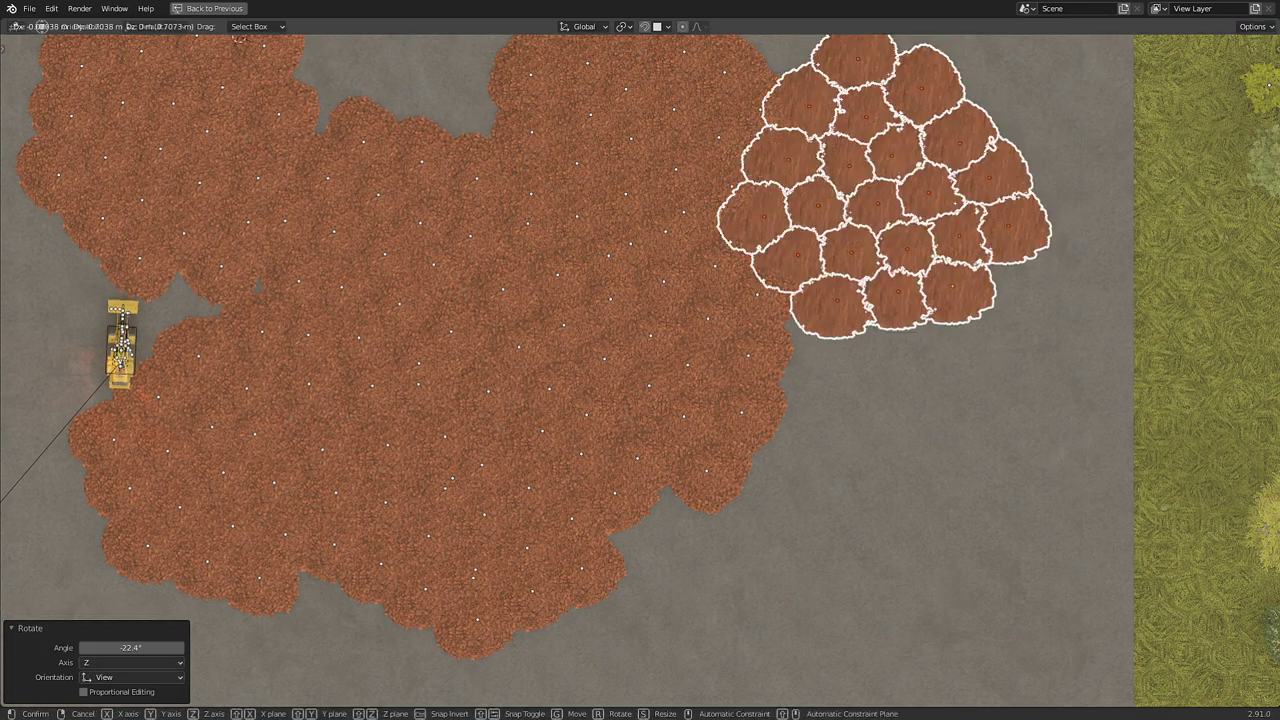
pyautogui.click(921, 430)
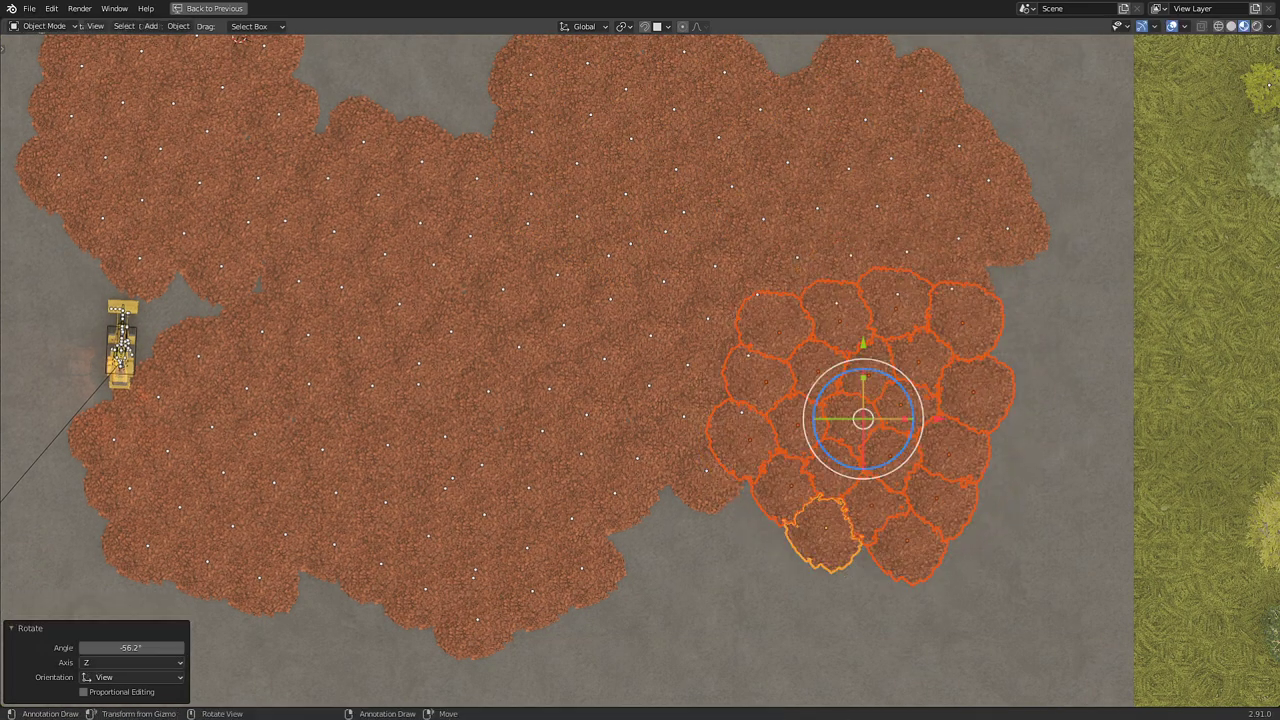
pyautogui.keyDown('shift'); pyautogui.moveTo(921, 430); pyautogui.dragTo(1006, 304, button='middle'); pyautogui.keyUp('shift')
pyautogui.press('r')
pyautogui.click(860, 470)
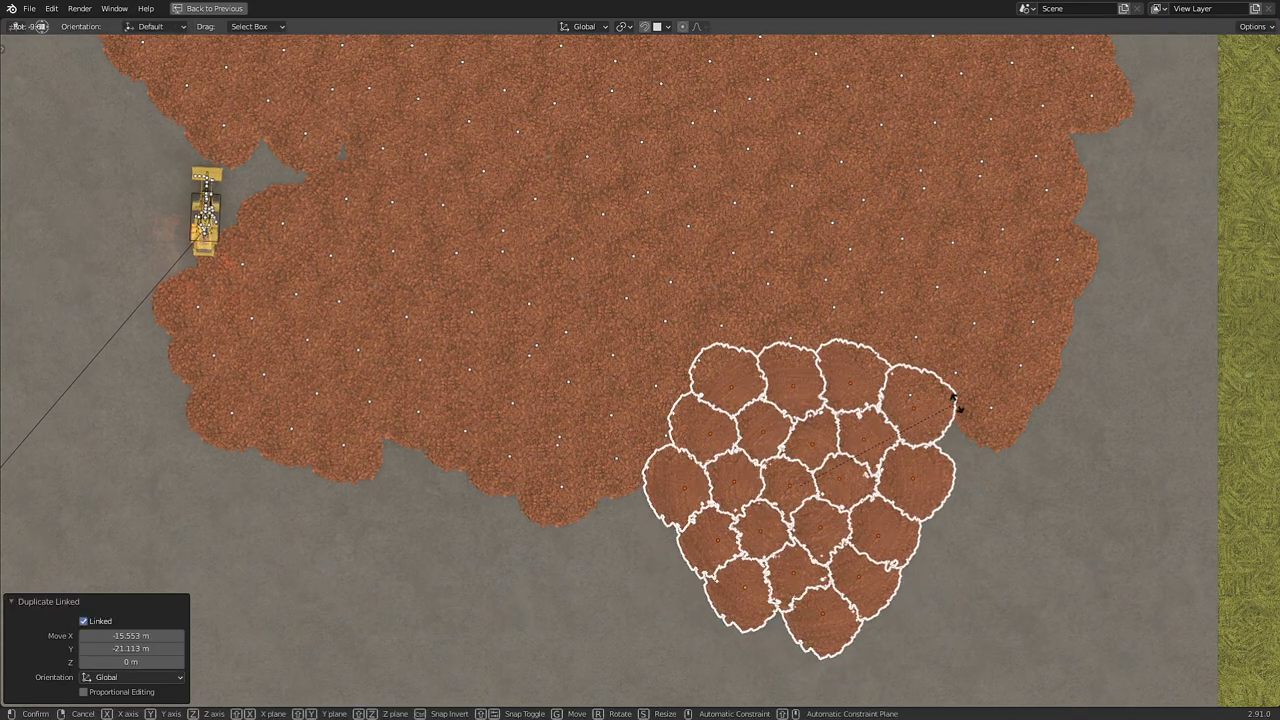
pyautogui.click(818, 434)
# Fill the lower lot and the heap's lower left with rotated cluster copies, then orbit low.
pyautogui.press('r')
pyautogui.click(800, 474)
pyautogui.keyDown('shift'); pyautogui.moveTo(800, 474); pyautogui.dragTo(900, 379, button='middle'); pyautogui.keyUp('shift')
pyautogui.press('g')
pyautogui.click(800, 510)
pyautogui.press('r')
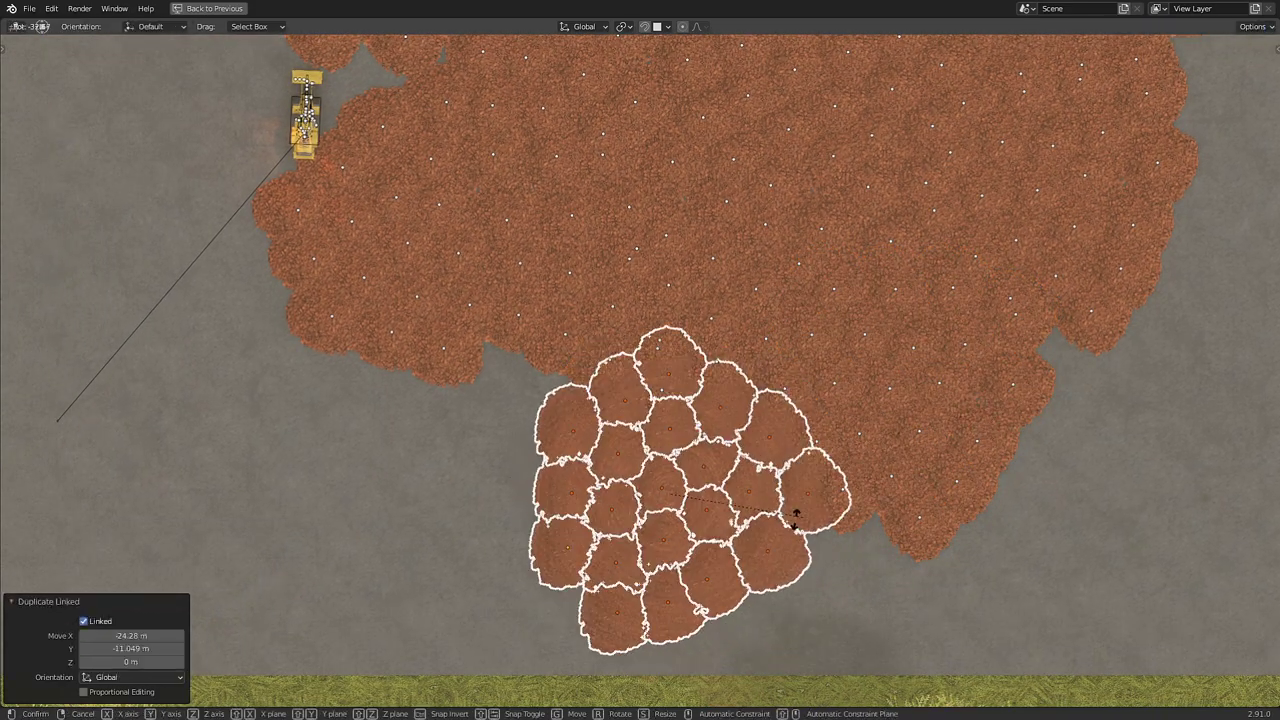
pyautogui.click(737, 523)
pyautogui.press('g')
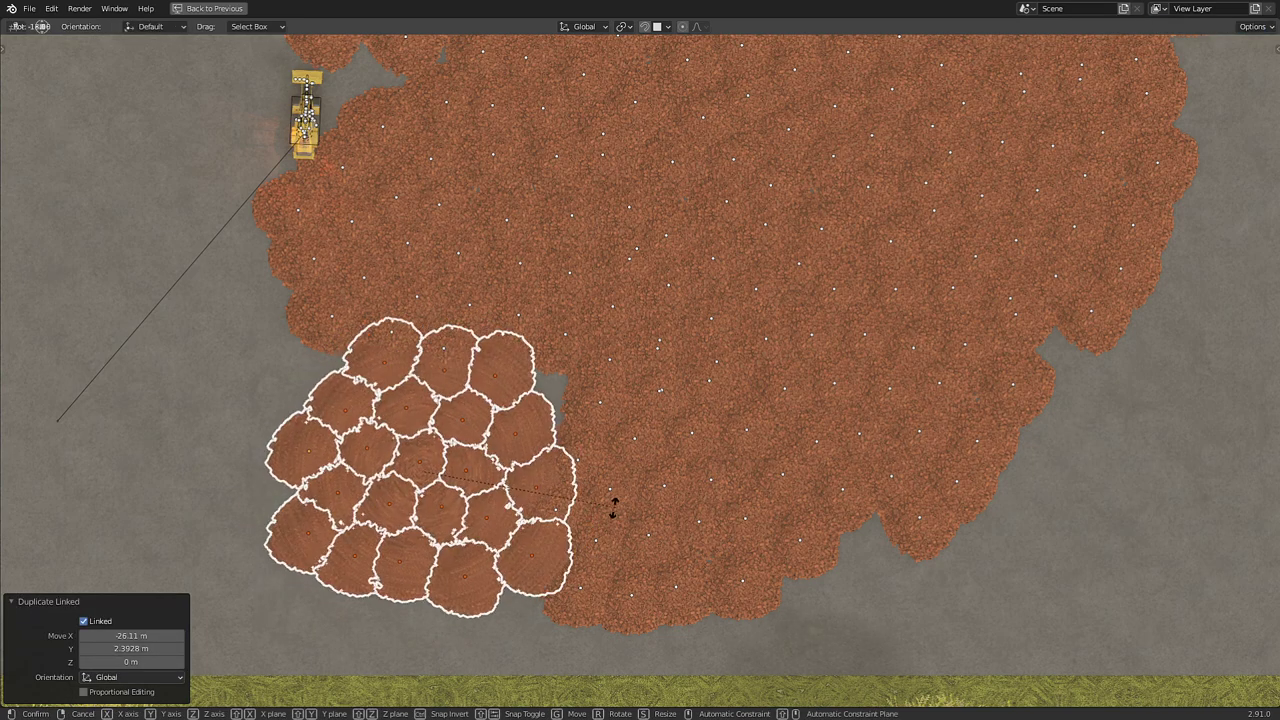
pyautogui.click(509, 537)
pyautogui.keyDown('shift'); pyautogui.moveTo(640, 400); pyautogui.dragTo(1021, 406, button='middle'); pyautogui.keyUp('shift')
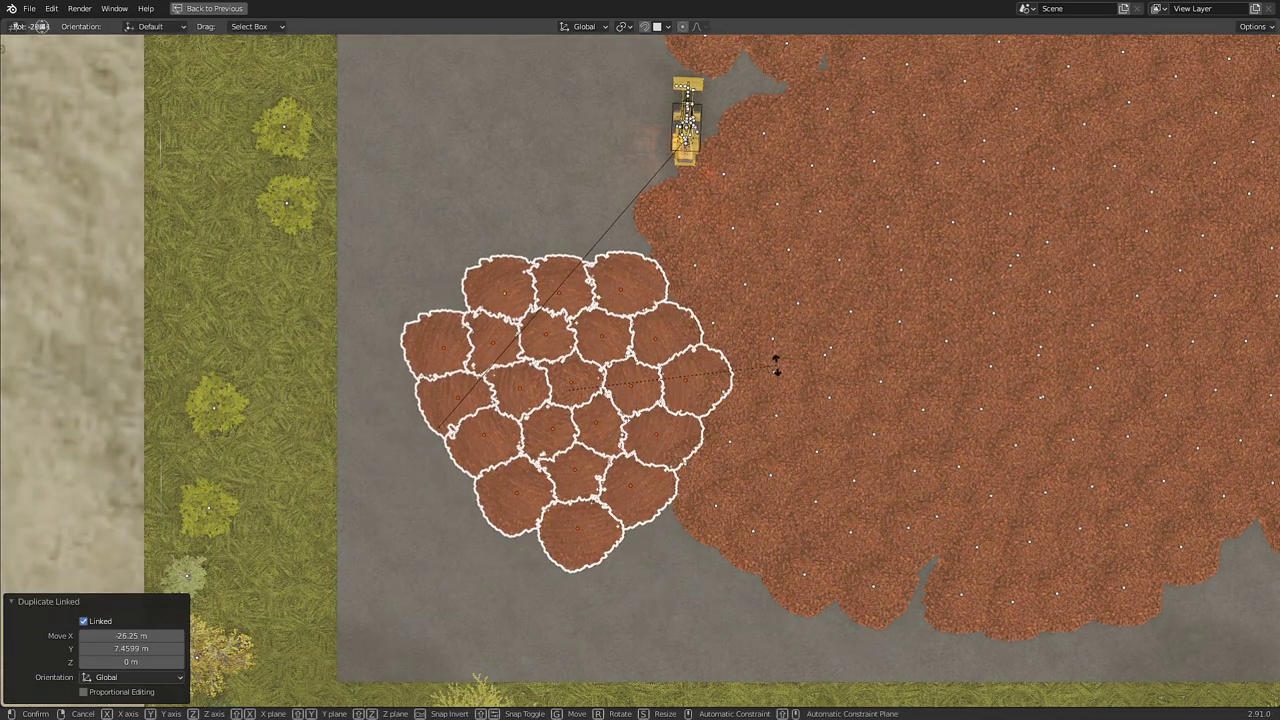
pyautogui.moveTo(640, 400)
pyautogui.mouseDown(button='middle')
pyautogui.moveTo(640, 200)
pyautogui.moveTo(600, 240)
pyautogui.mouseUp(button='middle')
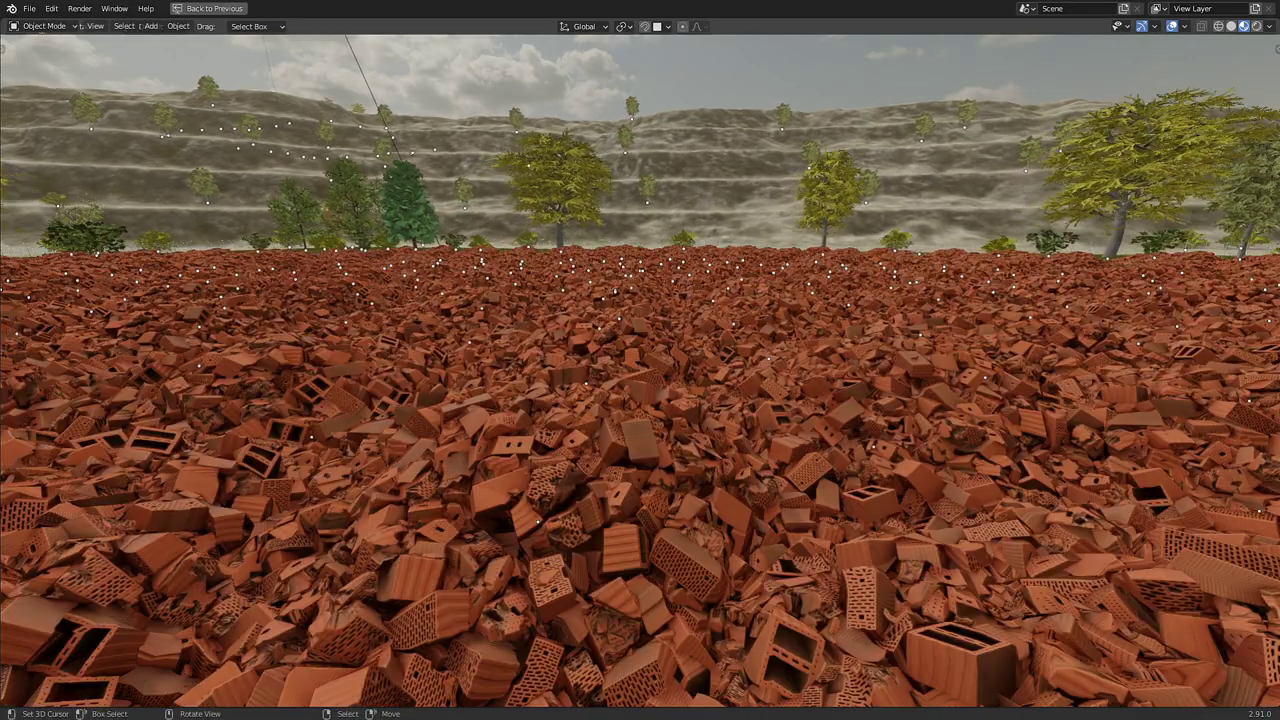
# Orbit and walk across the brick field, ending on a horizon-level view toward the loaders and truck.
pyautogui.moveTo(640, 400); pyautogui.dragTo(900, 410, button='middle')
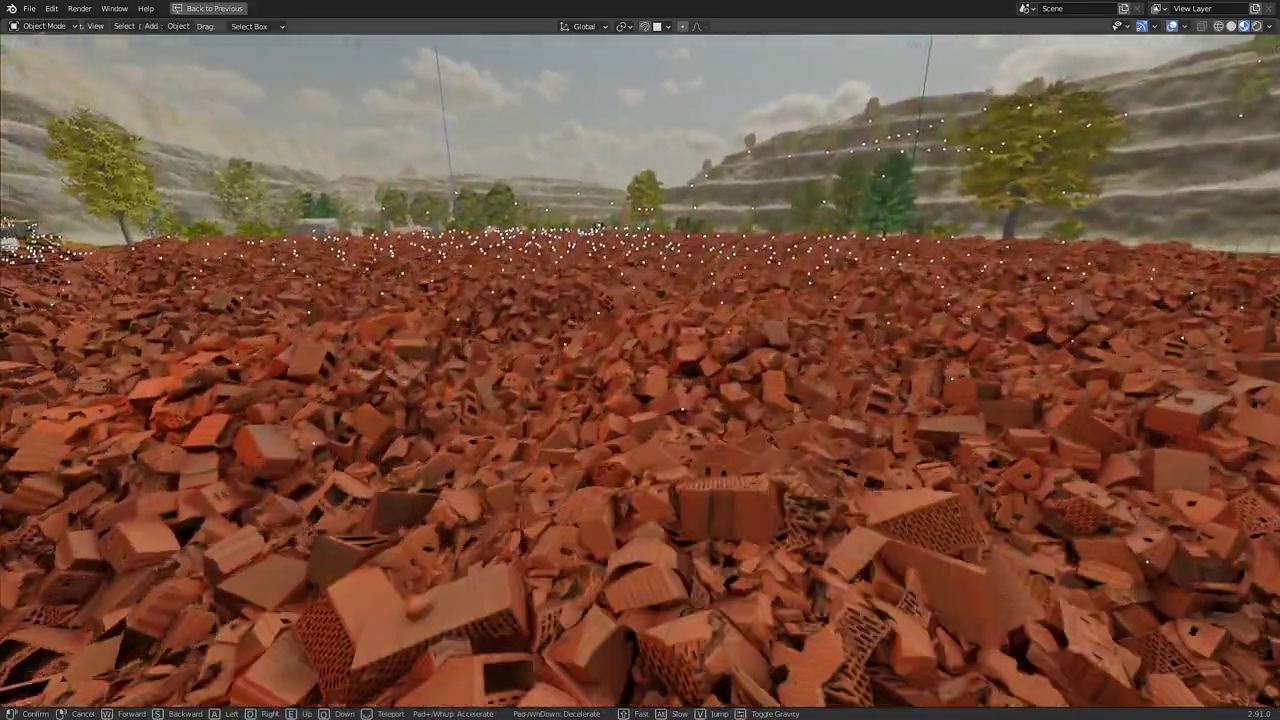
pyautogui.press('w')
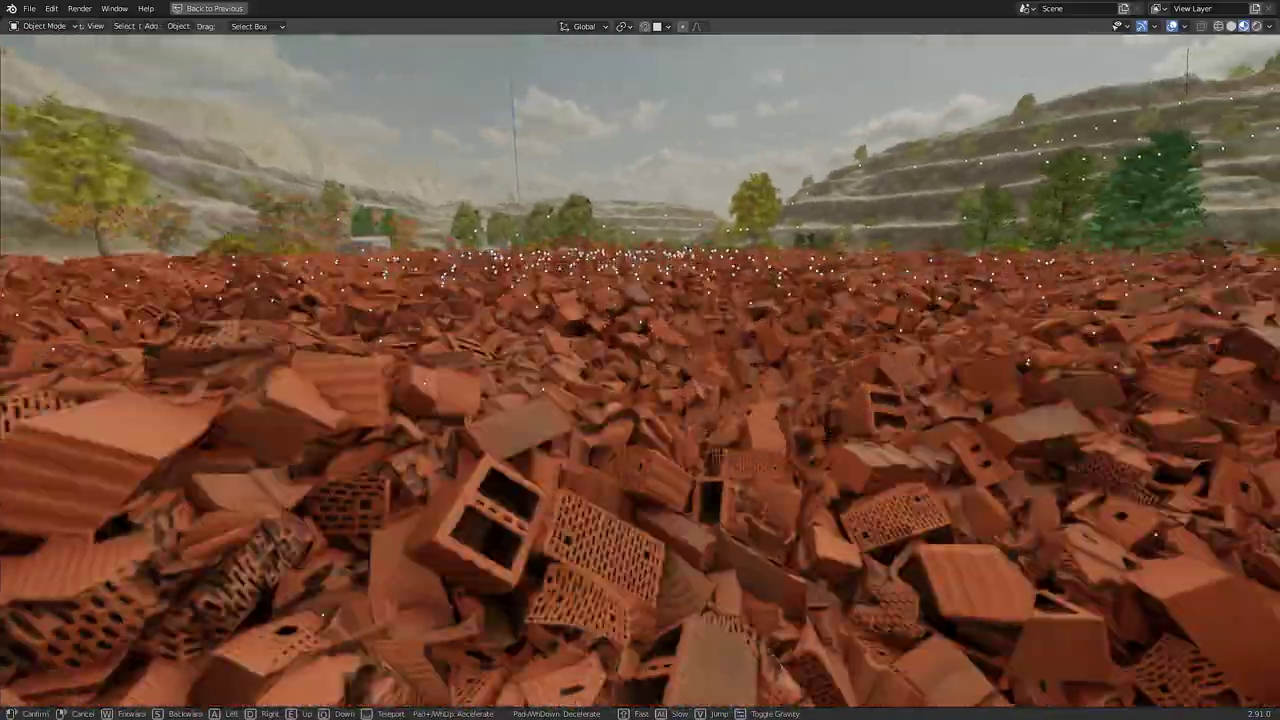
pyautogui.press('e')
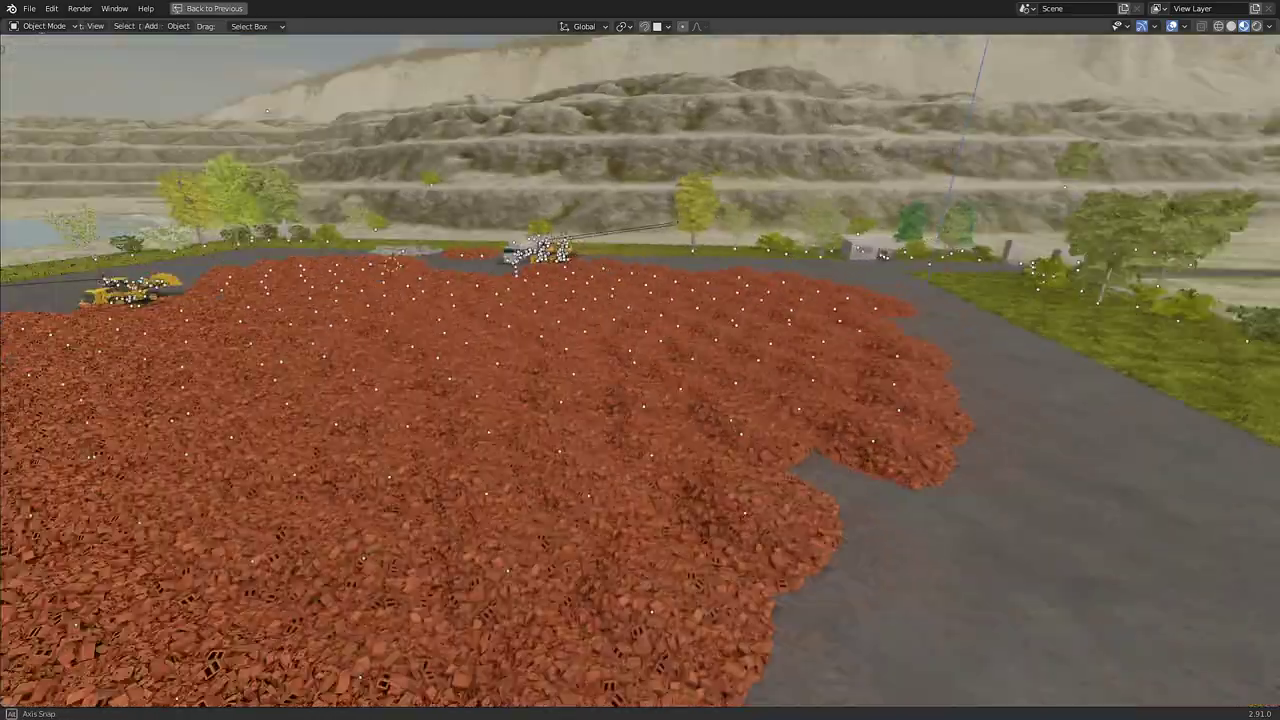
pyautogui.press('Escape')
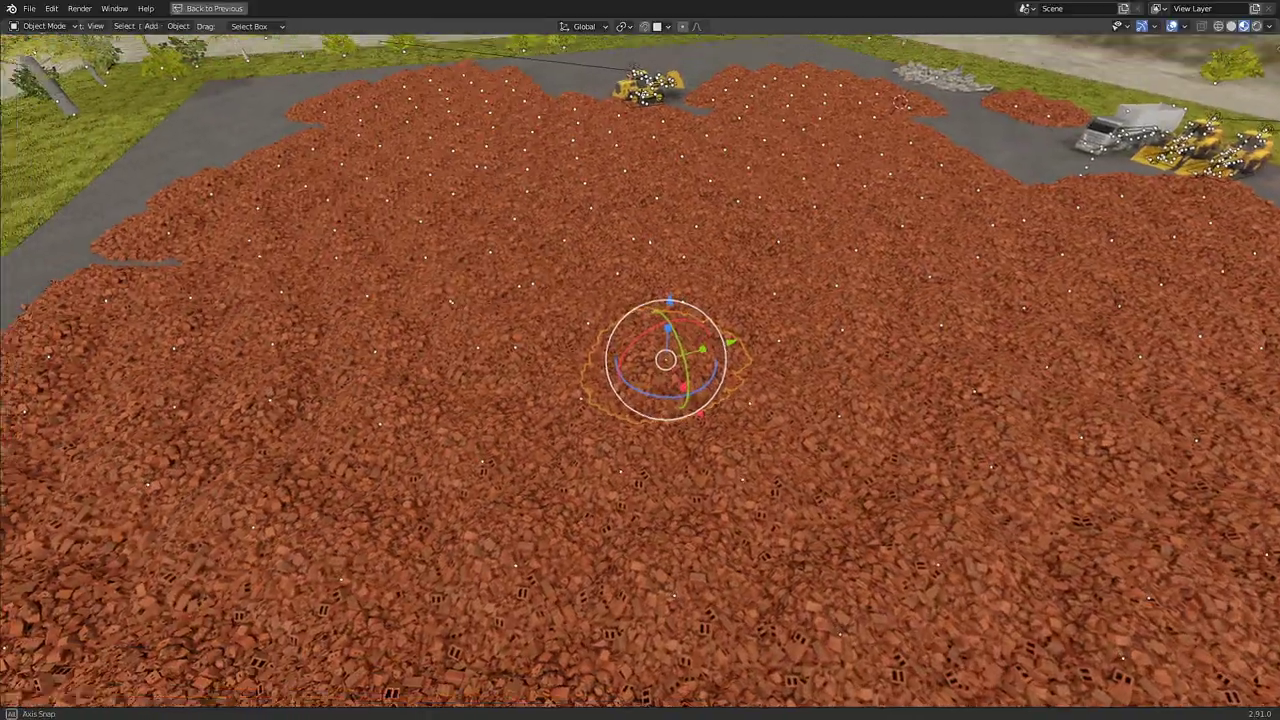
pyautogui.press('g')
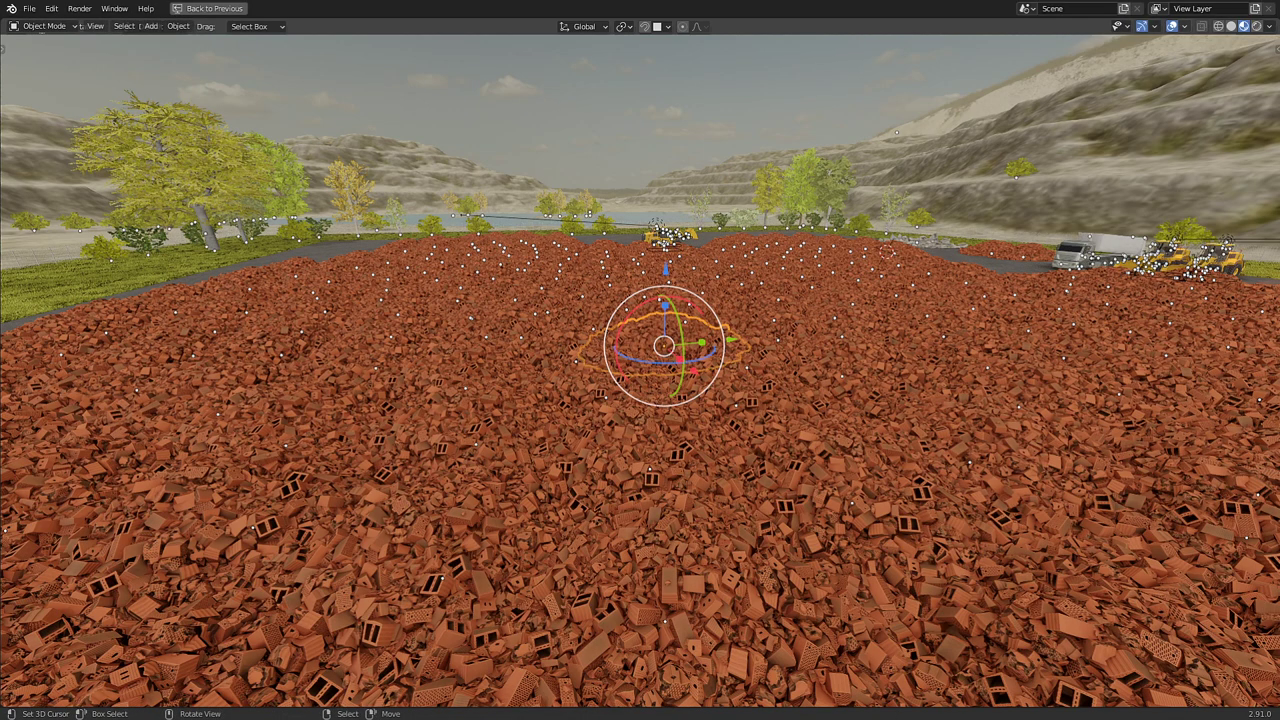
# Set the proportional falloff to Random and get a steep top-down view of the pile.
pyautogui.click(697, 26)
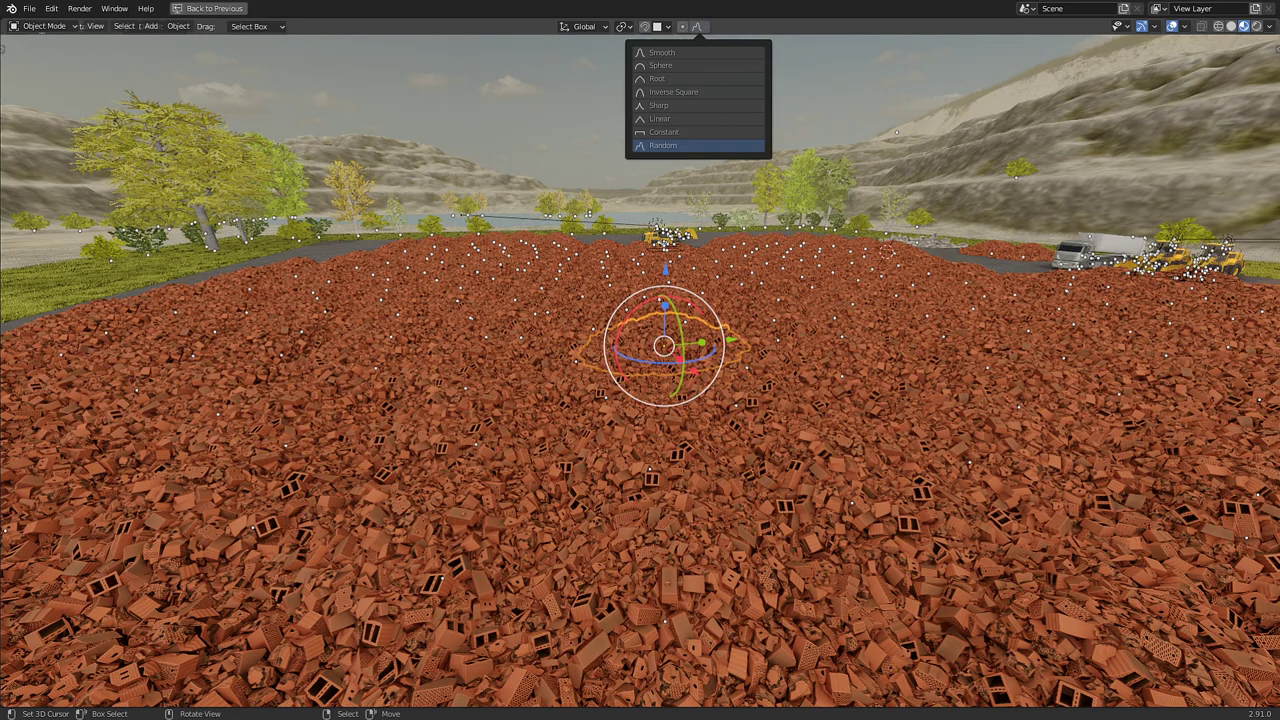
pyautogui.click(662, 145)
pyautogui.click(697, 26)
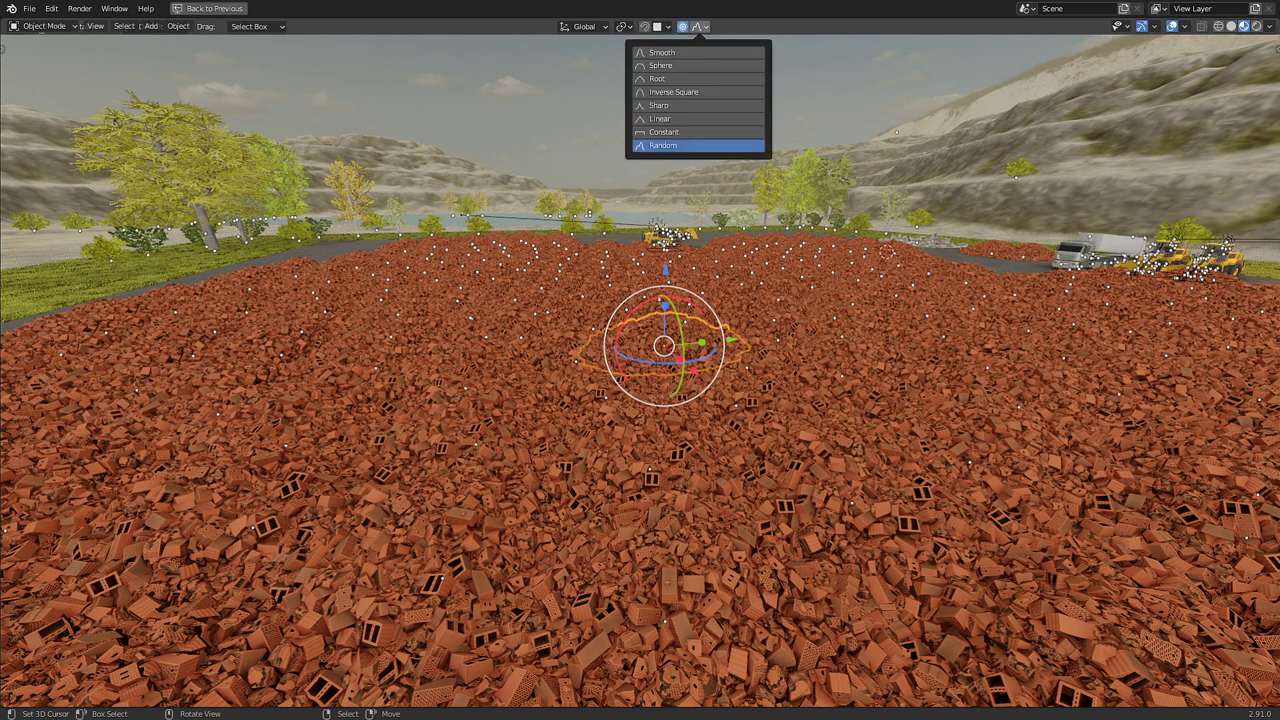
pyautogui.moveTo(662, 300); pyautogui.dragTo(662, 420, button='middle')
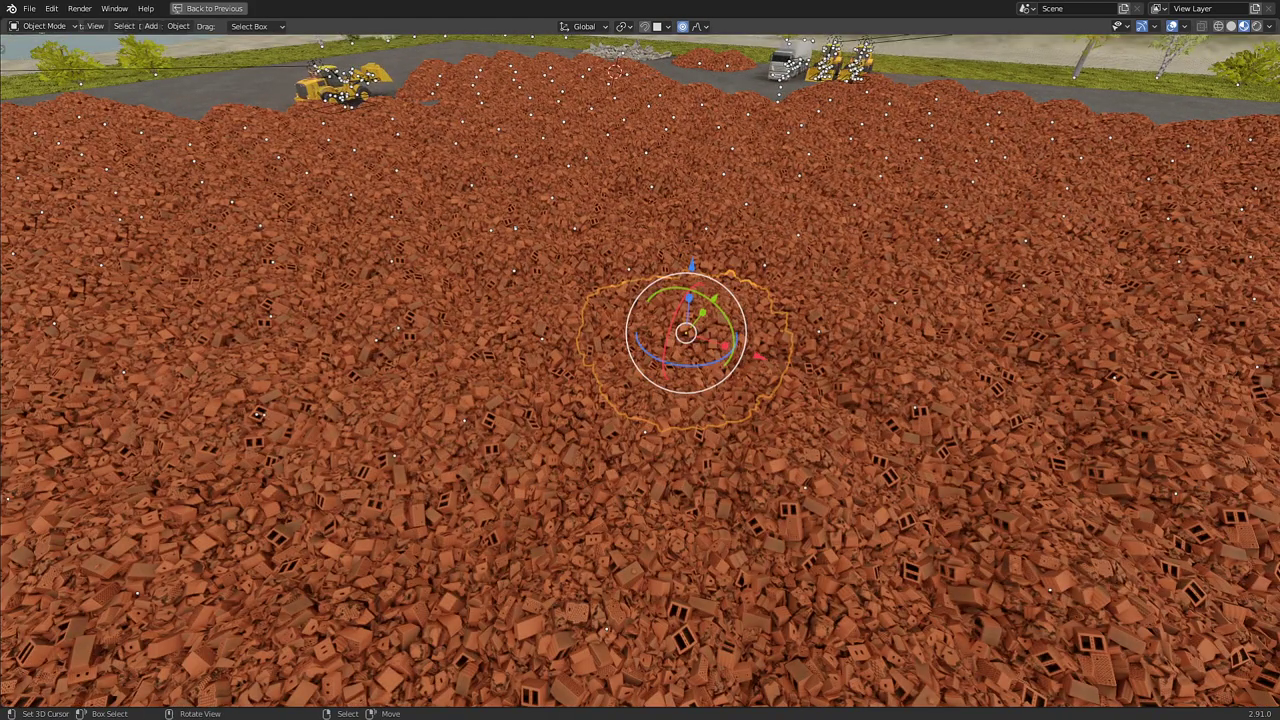
pyautogui.rightClick(700, 343)
pyautogui.moveTo(686, 300); pyautogui.dragTo(686, 400, button='middle')
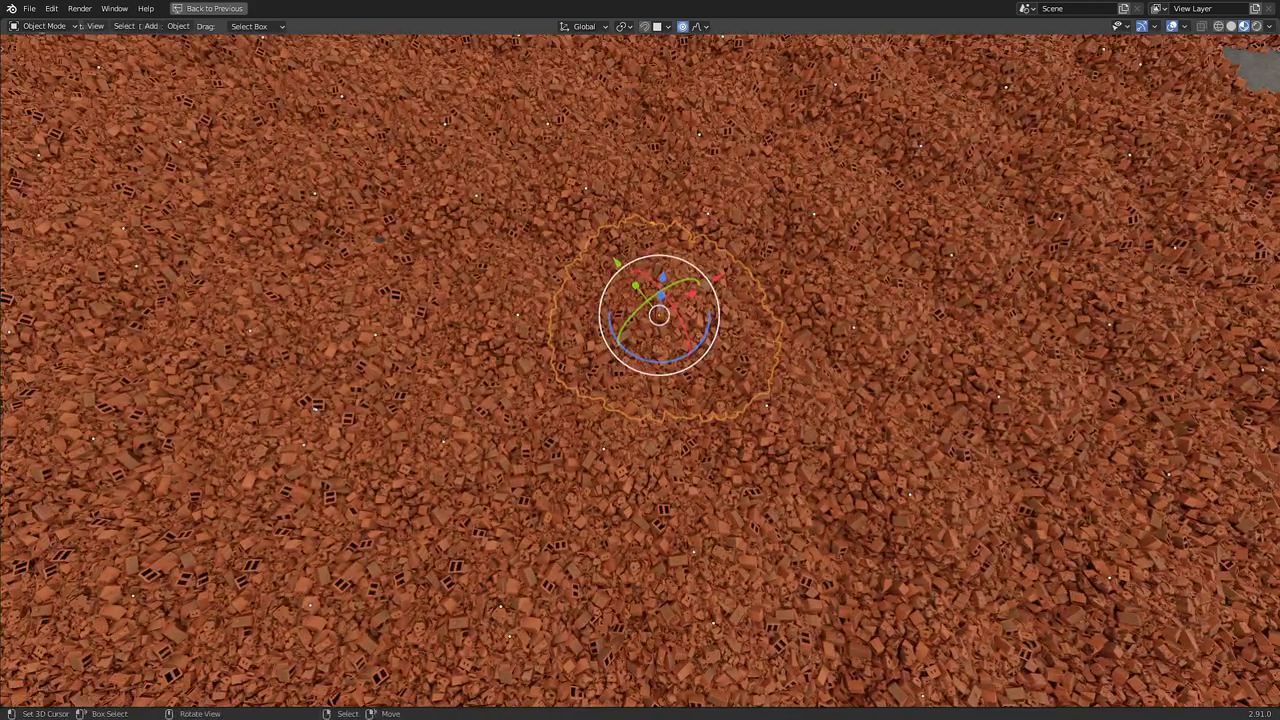
# Rotate the piles proportionally with influence enlarged to about 21, scrambling the bricks.
pyautogui.moveTo(700, 343); pyautogui.dragTo(579, 448)
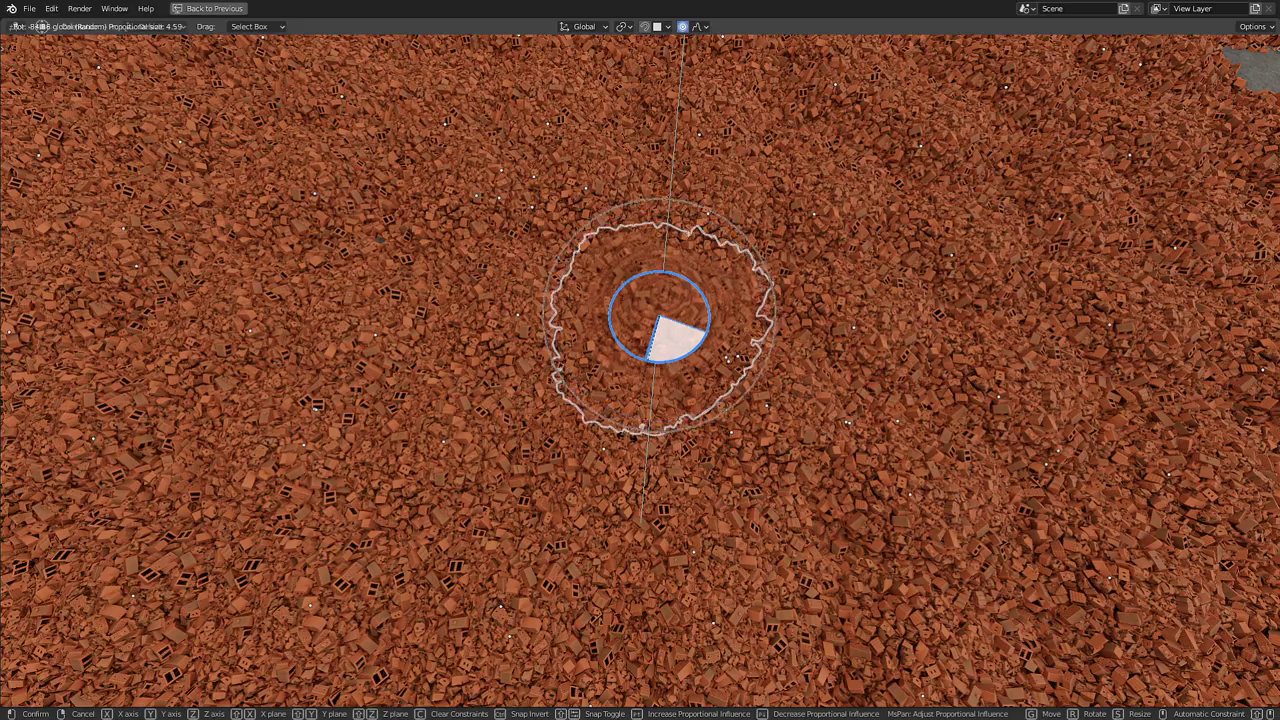
pyautogui.scroll(-5, 579, 448)
pyautogui.scroll(-5, 579, 448)
pyautogui.scroll(-3, 540, 448)
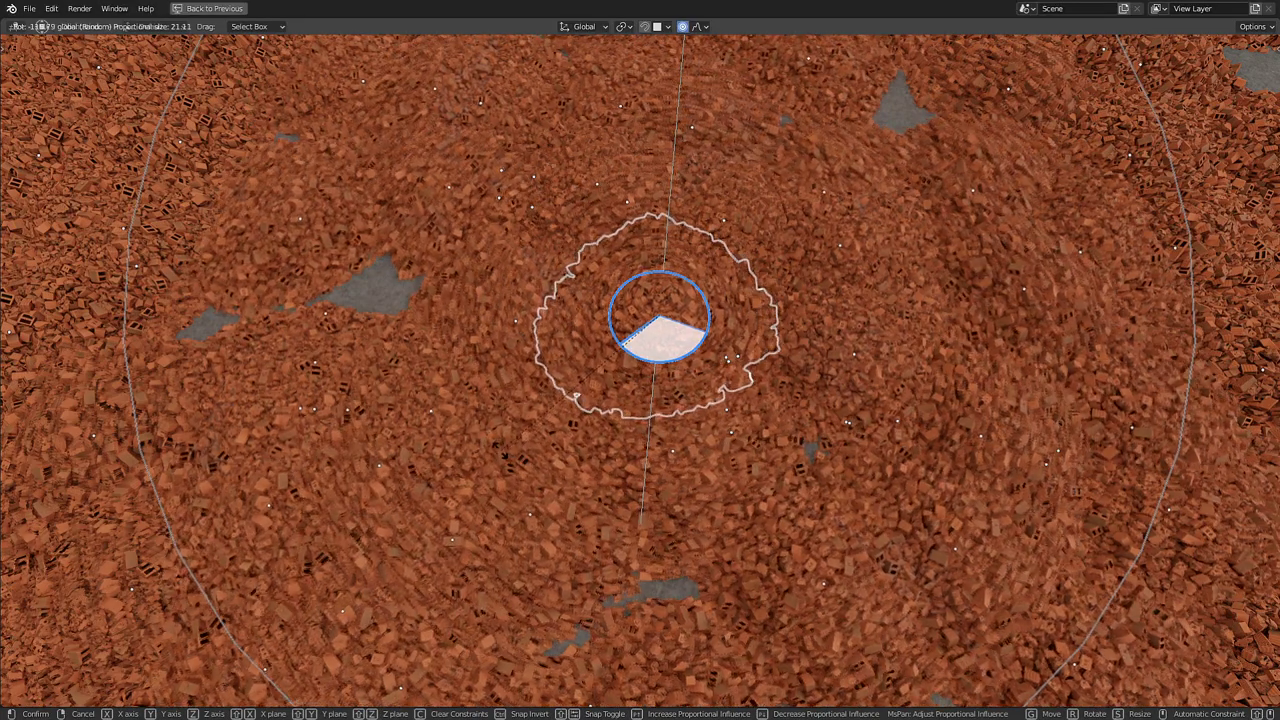
pyautogui.scroll(-3, 510, 447)
pyautogui.moveTo(579, 448); pyautogui.dragTo(493, 447)
pyautogui.click(493, 447)
pyautogui.scroll(-4, 493, 447)
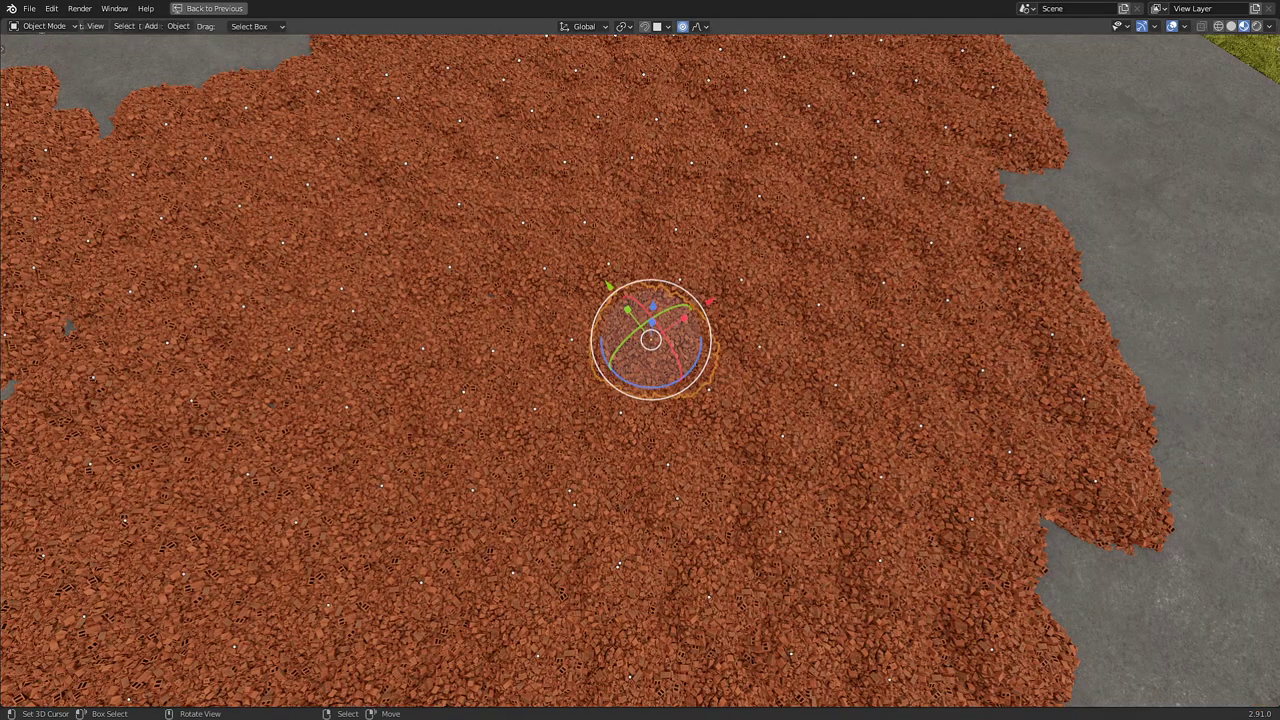
pyautogui.moveTo(493, 447); pyautogui.dragTo(570, 440, button='middle')
# With pivot on Individual Origins, randomly rotate the bricks about Z by -219°, -152° and -158°.
pyautogui.click(624, 26)
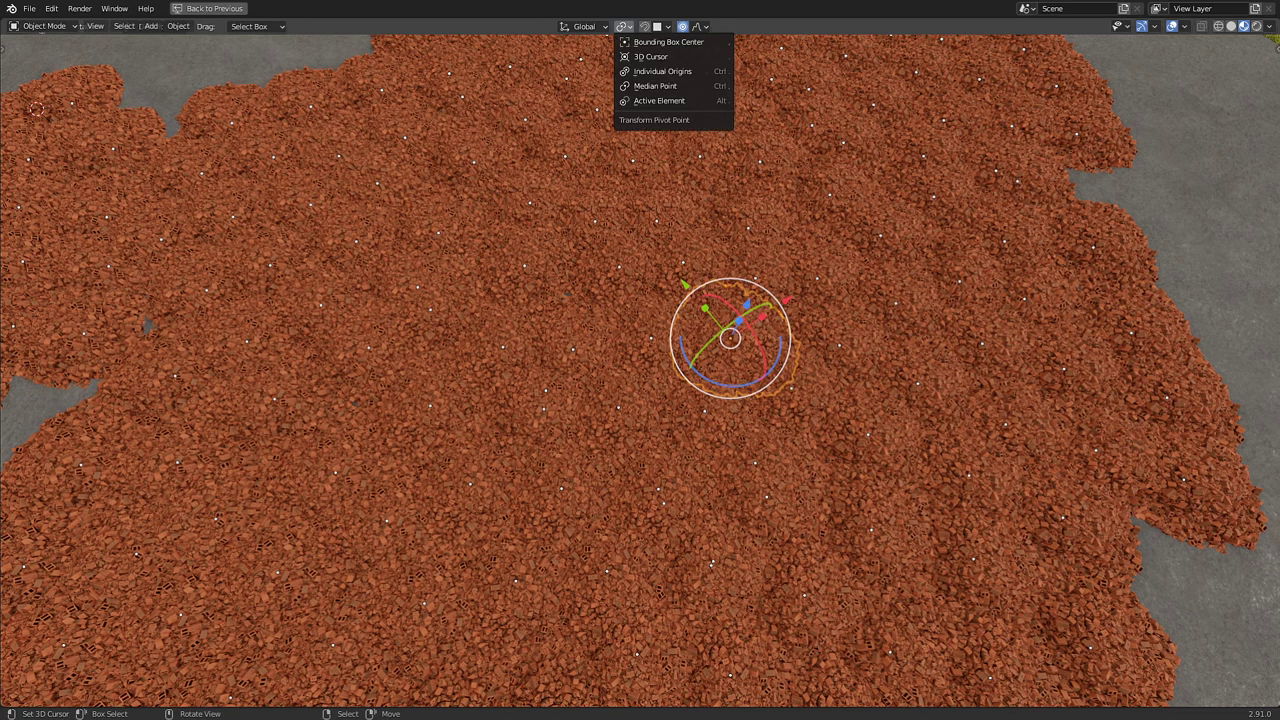
pyautogui.click(662, 71)
pyautogui.moveTo(745, 385); pyautogui.dragTo(655, 220)
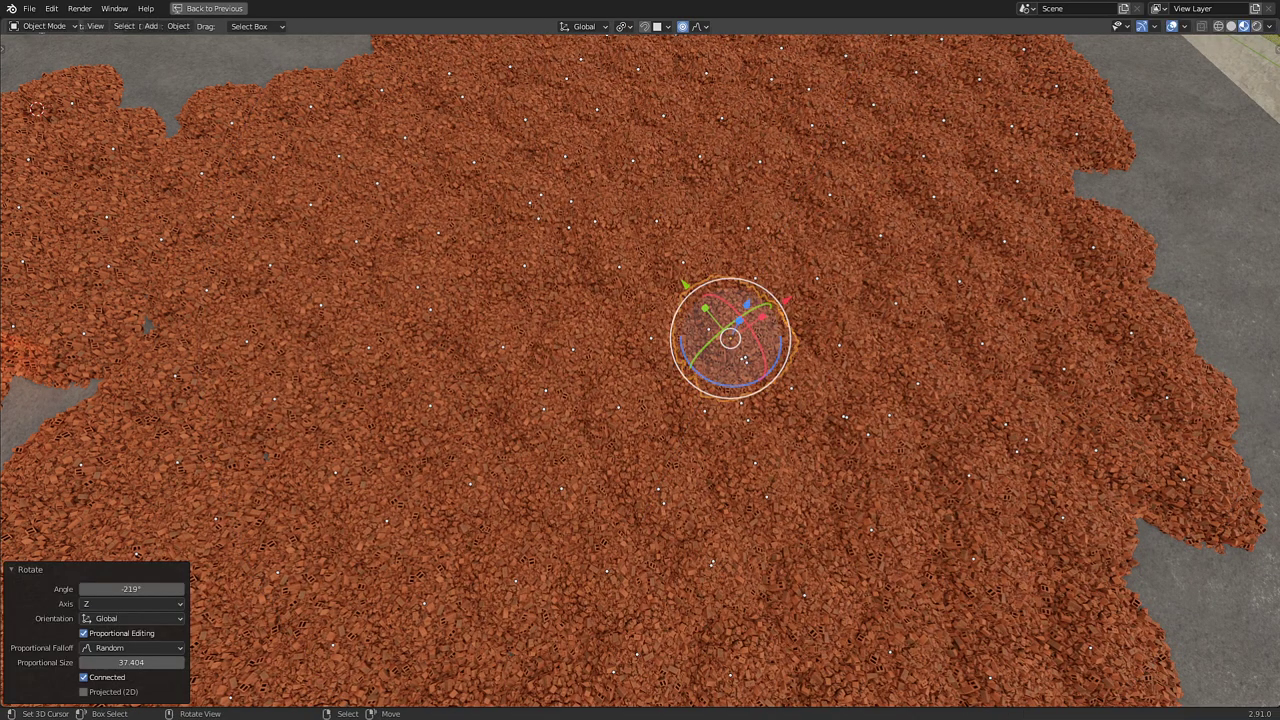
pyautogui.moveTo(688, 381); pyautogui.dragTo(640, 450)
pyautogui.moveTo(640, 450)
pyautogui.mouseDown(button='middle')
pyautogui.moveTo(700, 430)
pyautogui.moveTo(620, 420)
pyautogui.mouseUp(button='middle')
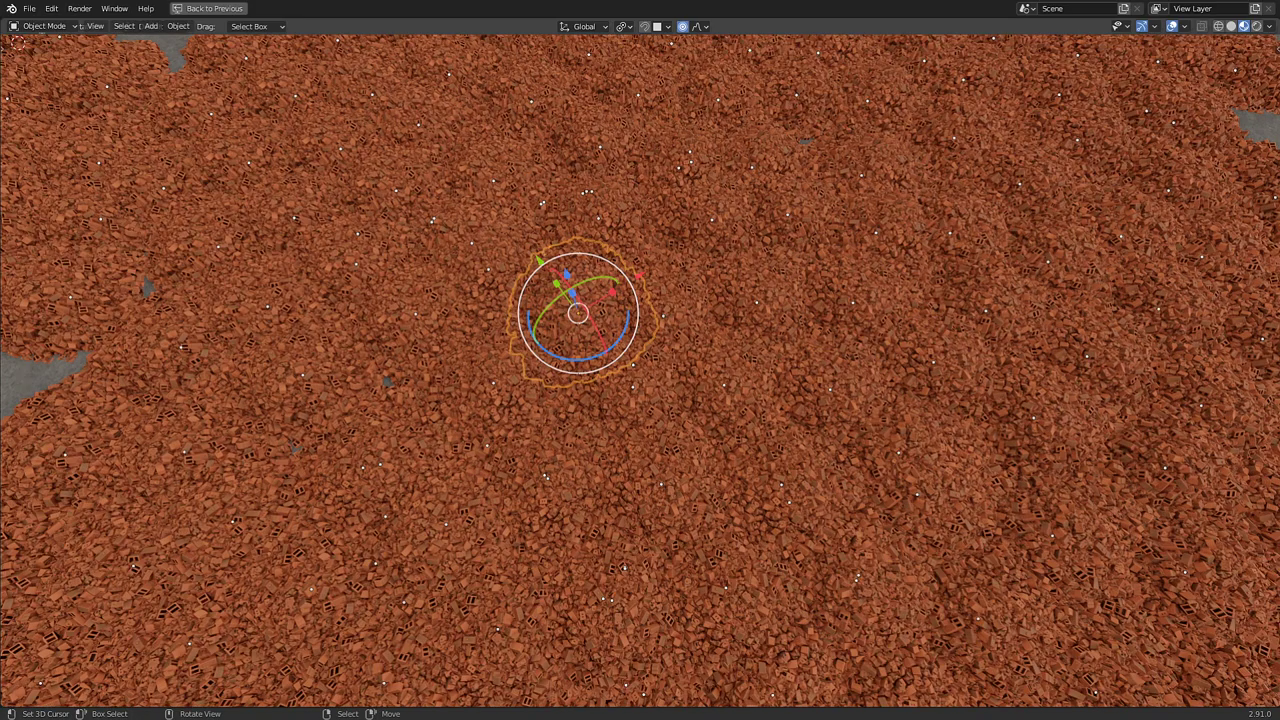
pyautogui.moveTo(622, 342); pyautogui.dragTo(715, 80)
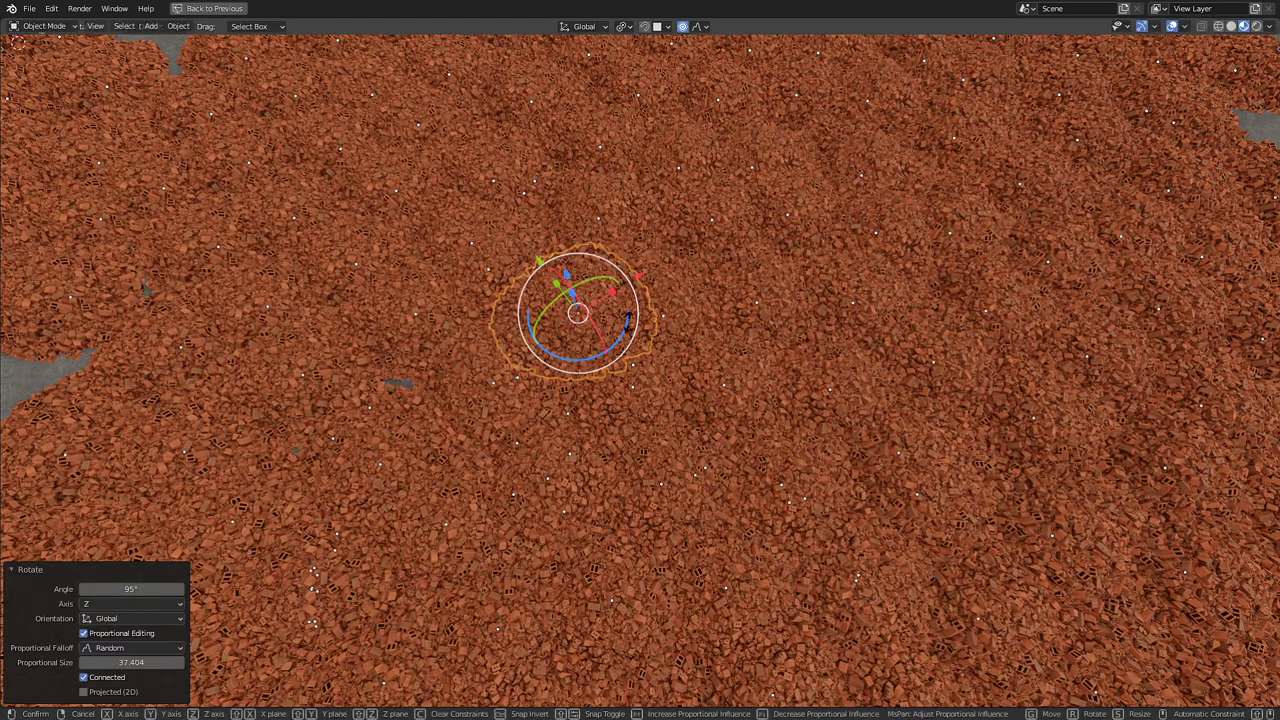
pyautogui.click(1180, 463)
# Add more Random-falloff Z rotations of 118° and -139° at proportional size 37.404.
pyautogui.press('r')
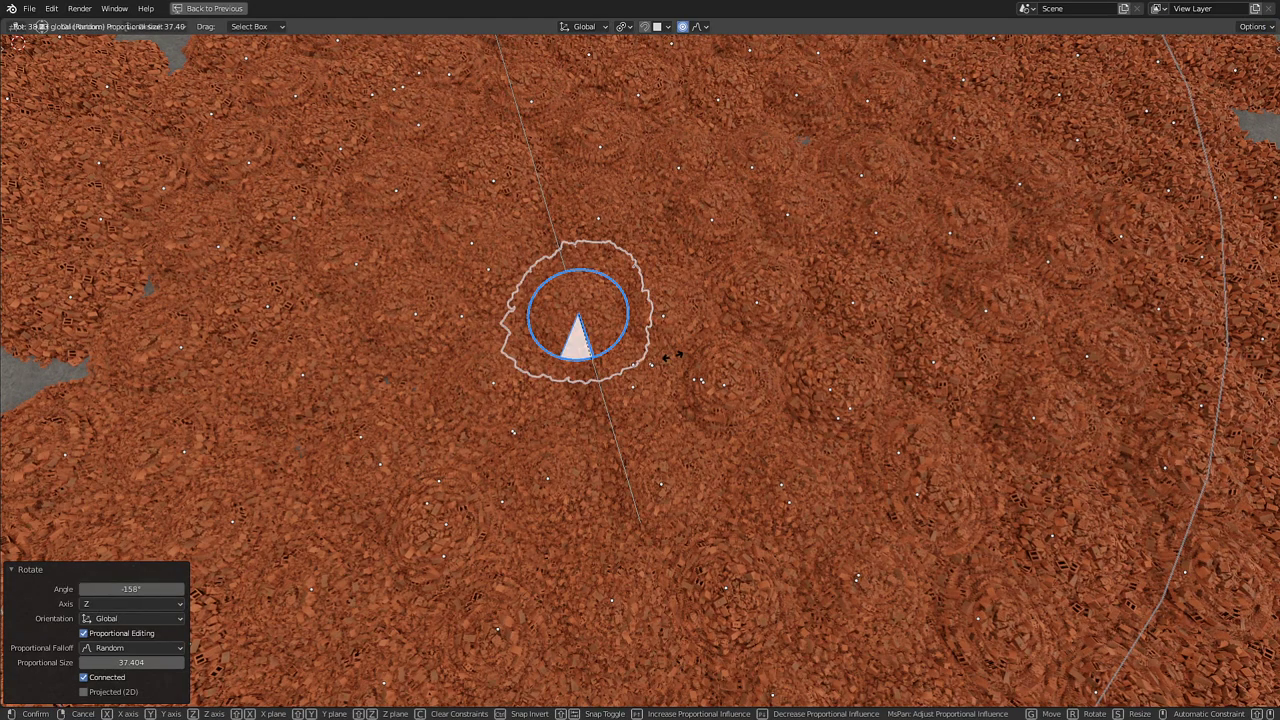
pyautogui.press('Return')
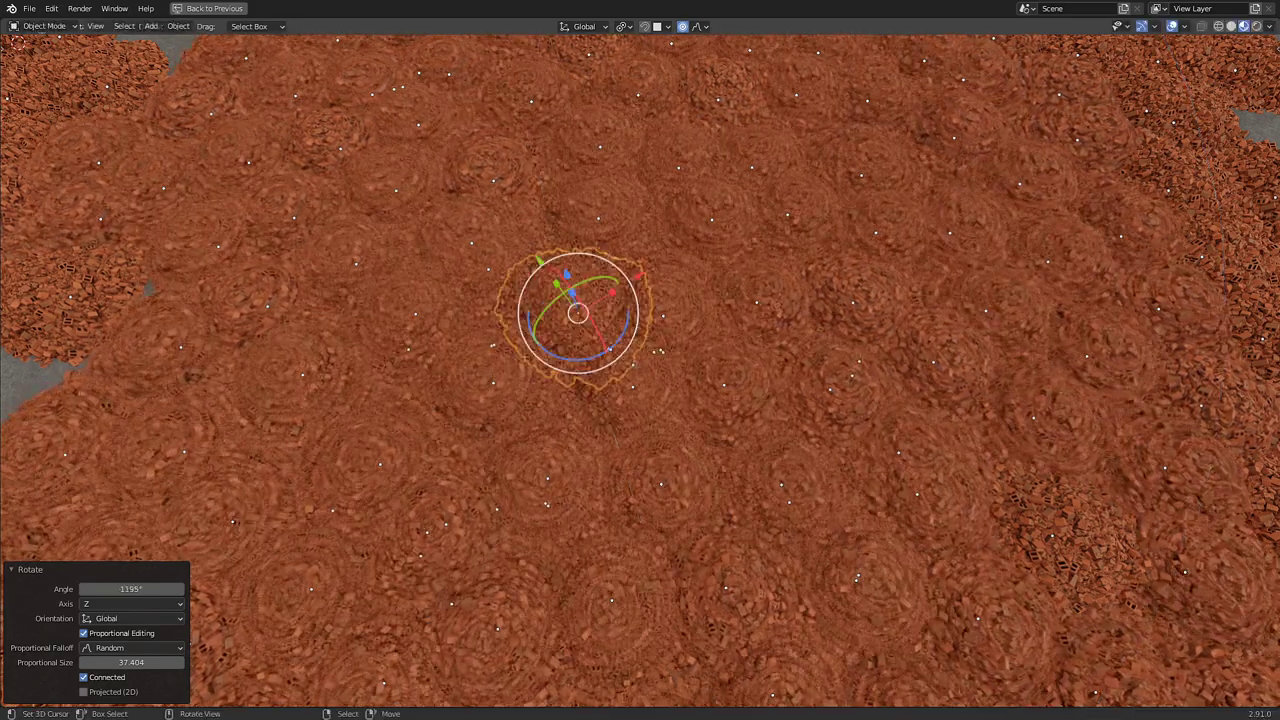
pyautogui.press('Return')
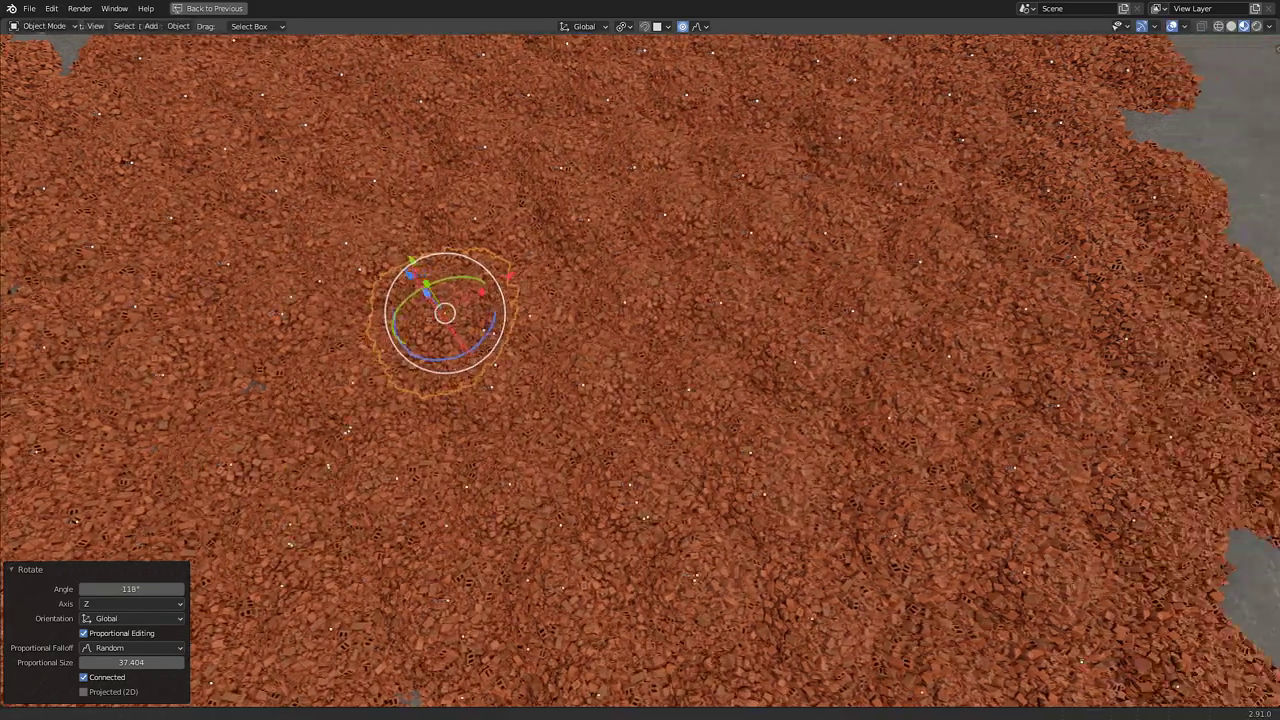
pyautogui.moveTo(1128, 690); pyautogui.dragTo(700, 690, button='middle')
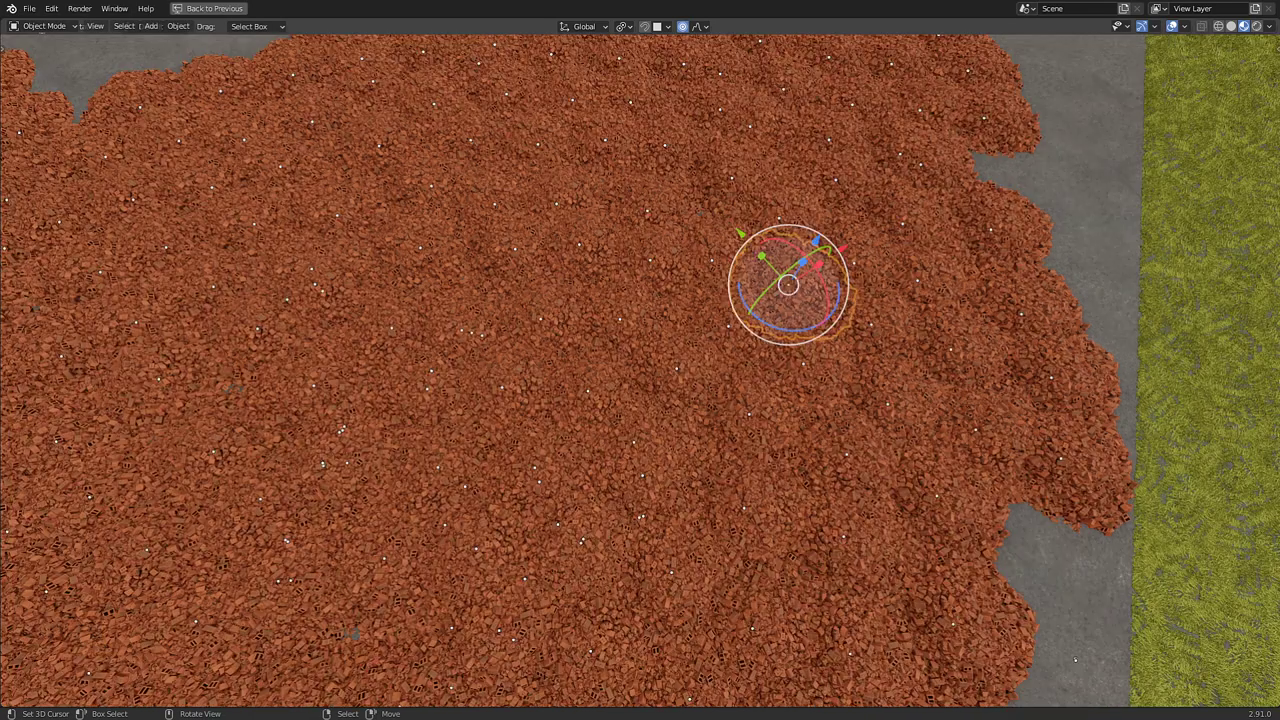
pyautogui.press('r')
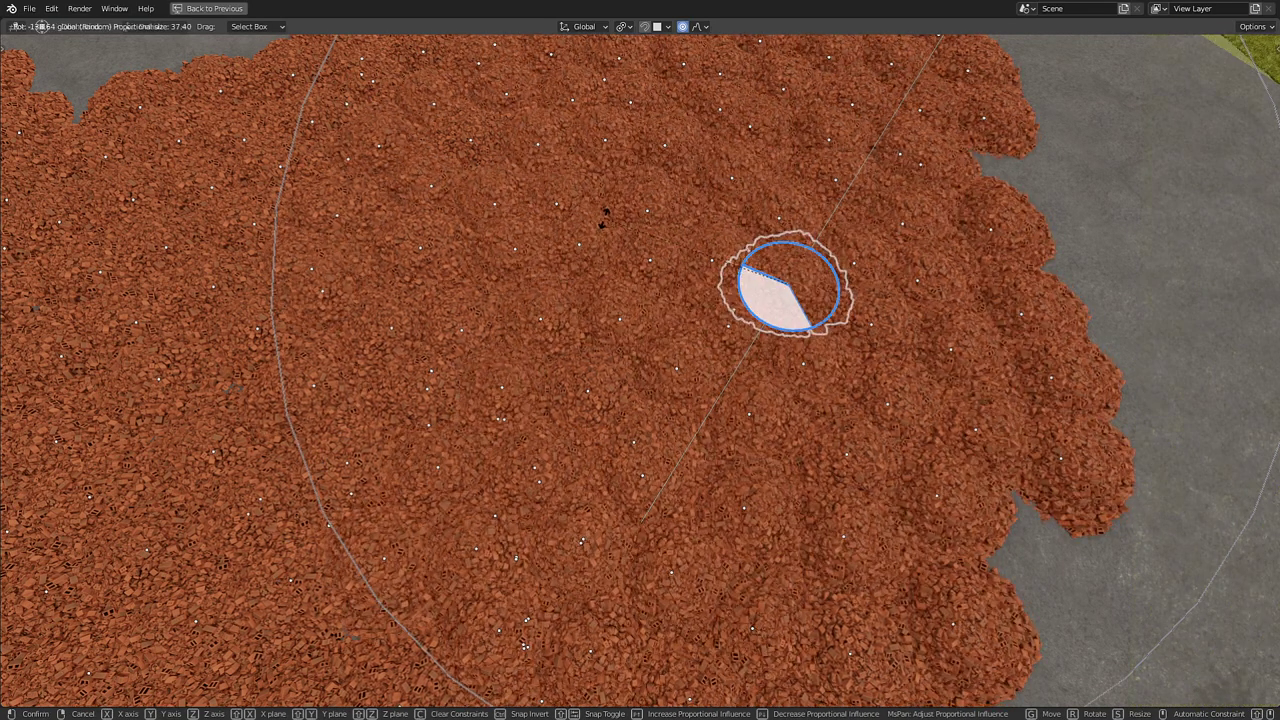
pyautogui.press('Return')
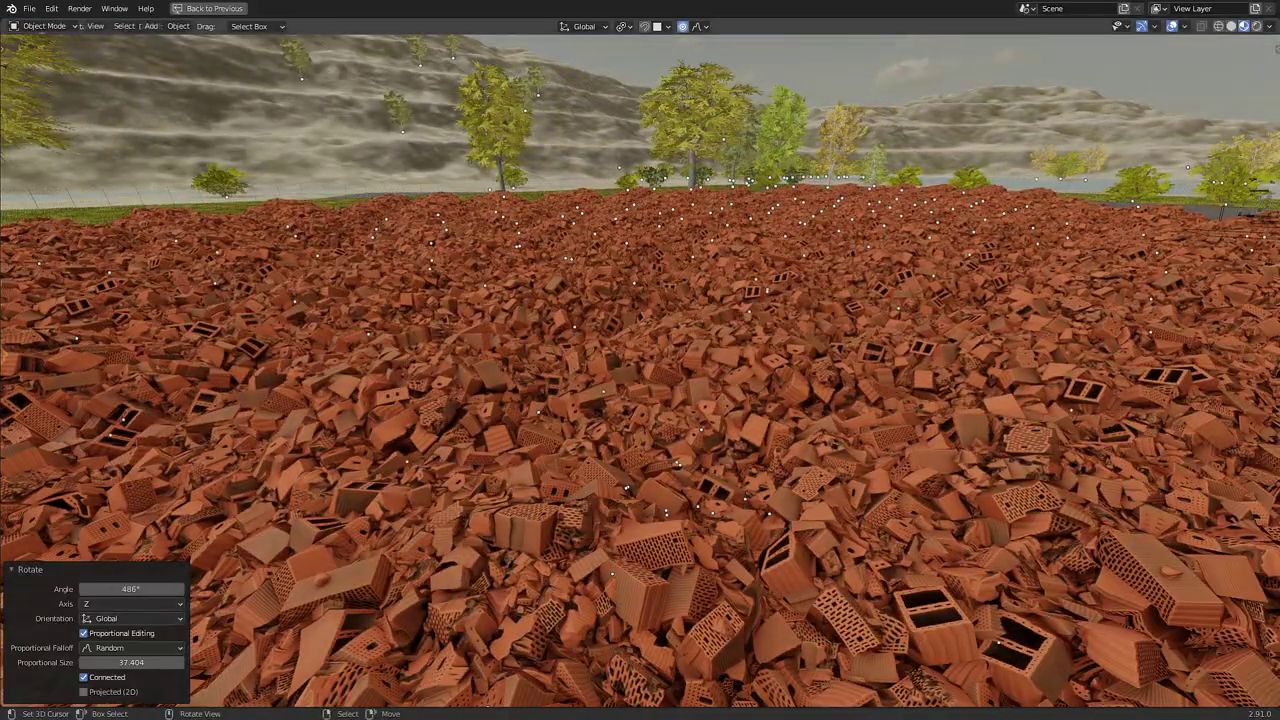
# Rotate the selected pile 719° about Z with Random proportional falloff at size 368.423.
pyautogui.click(700, 430)
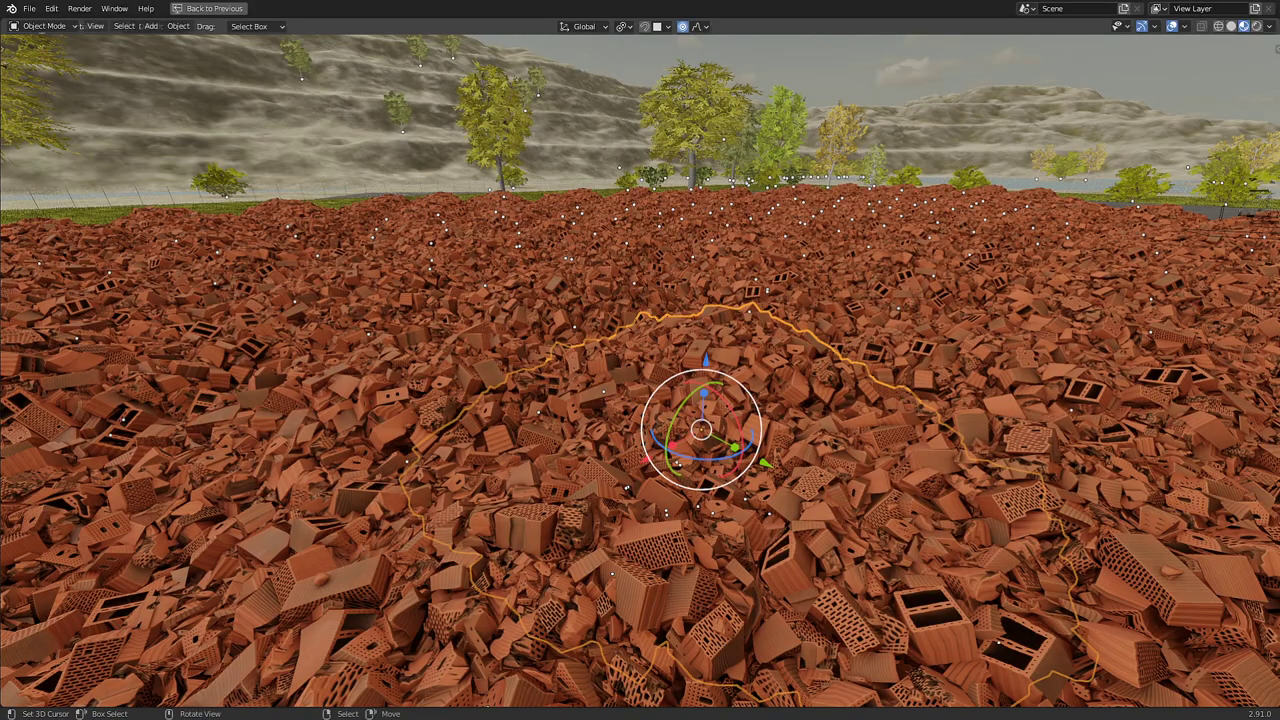
pyautogui.moveTo(748, 445); pyautogui.dragTo(728, 438)
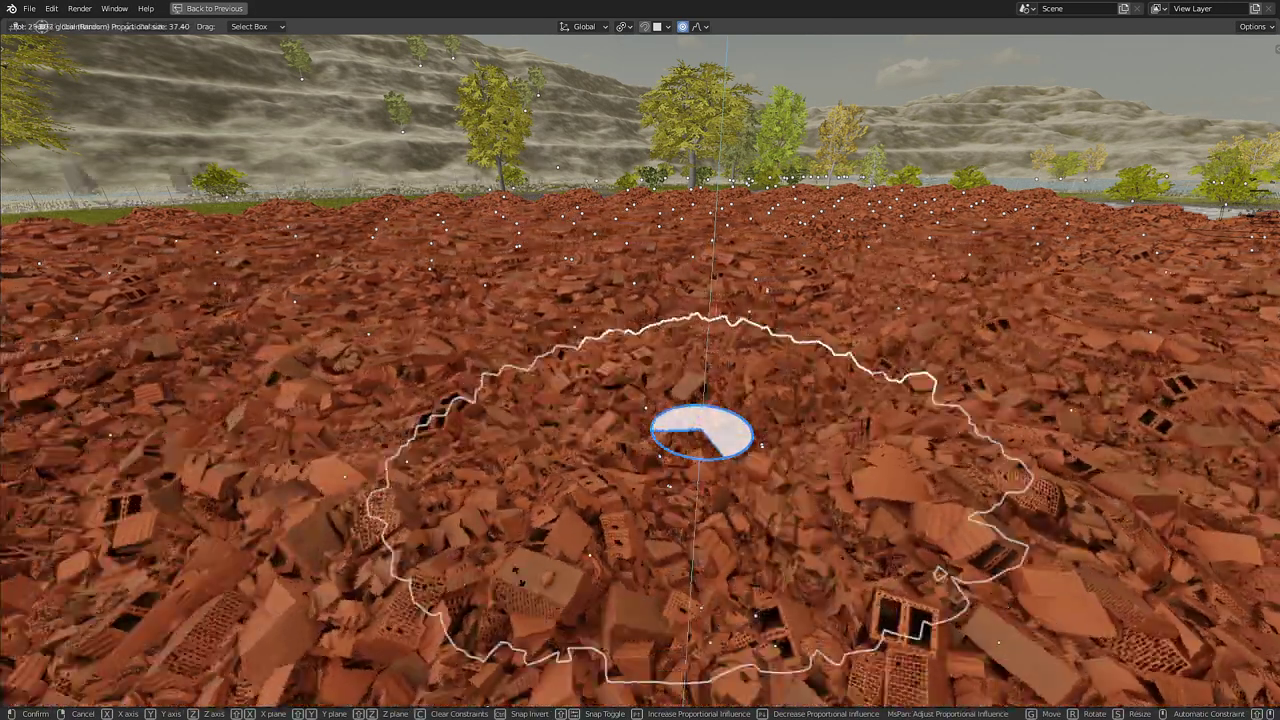
pyautogui.moveTo(519, 570)
pyautogui.mouseDown()
pyautogui.moveTo(705, 385)
pyautogui.moveTo(760, 462)
pyautogui.mouseUp()
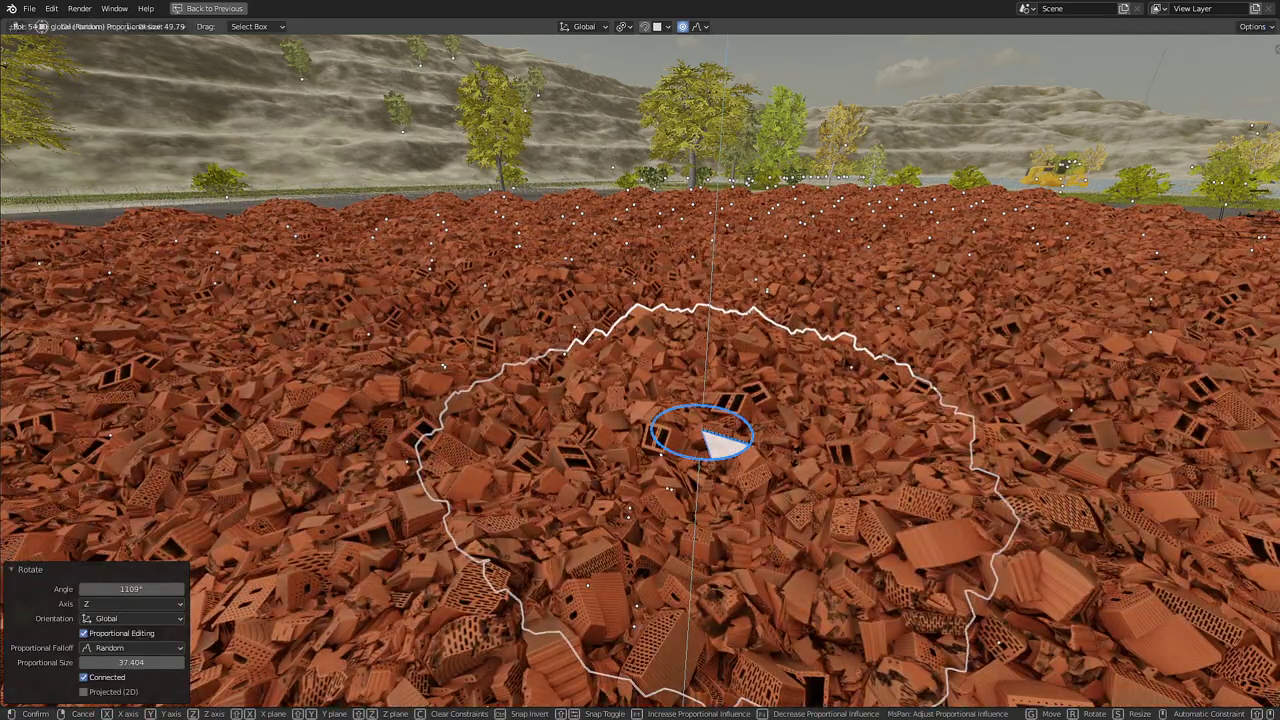
pyautogui.scroll(-7, 703, 432)
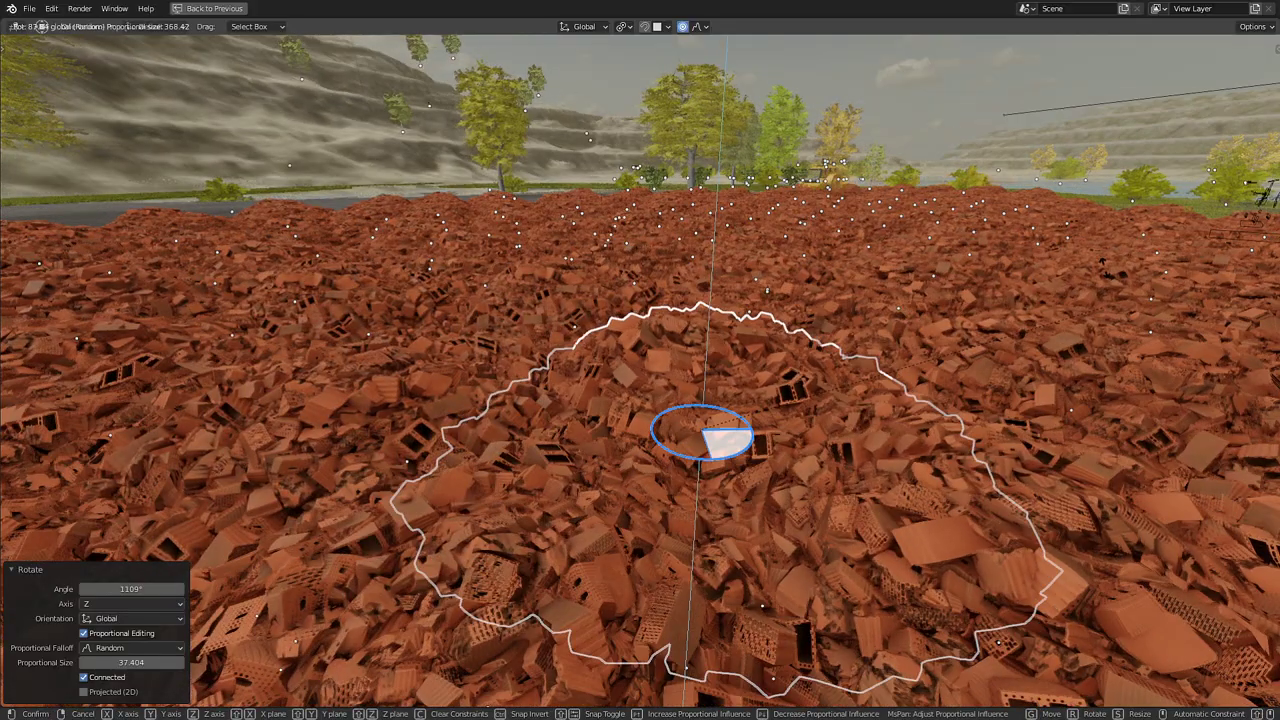
pyautogui.moveTo(760, 462)
pyautogui.mouseDown()
pyautogui.moveTo(745, 420)
pyautogui.moveTo(758, 446)
pyautogui.moveTo(748, 440)
pyautogui.mouseUp()
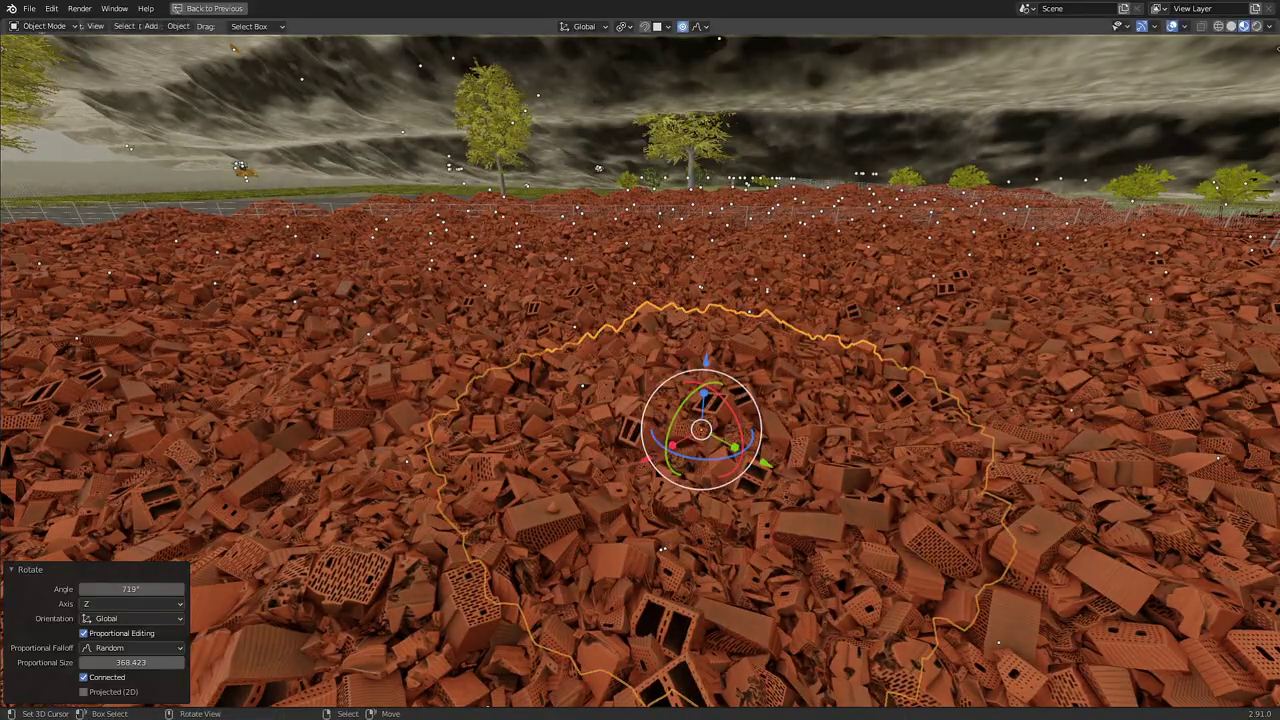
pyautogui.moveTo(640, 400); pyautogui.dragTo(640, 300, button='middle')
pyautogui.scroll(-3, 640, 400)
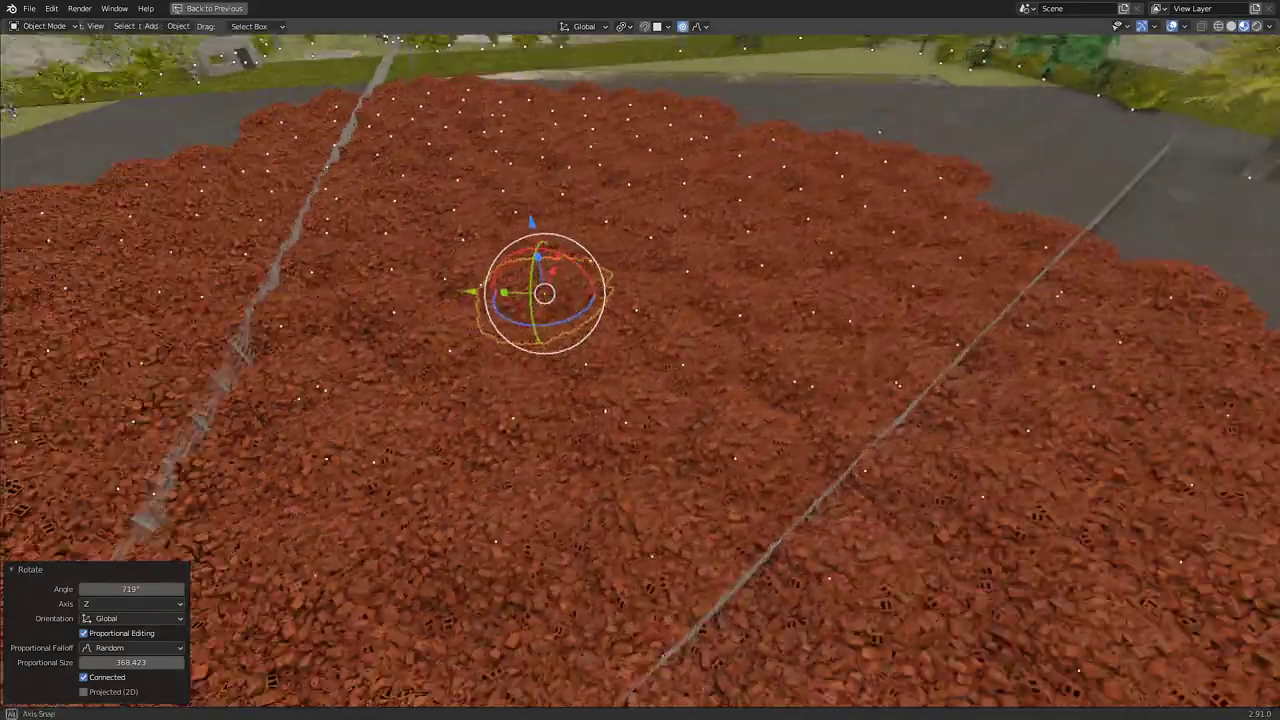